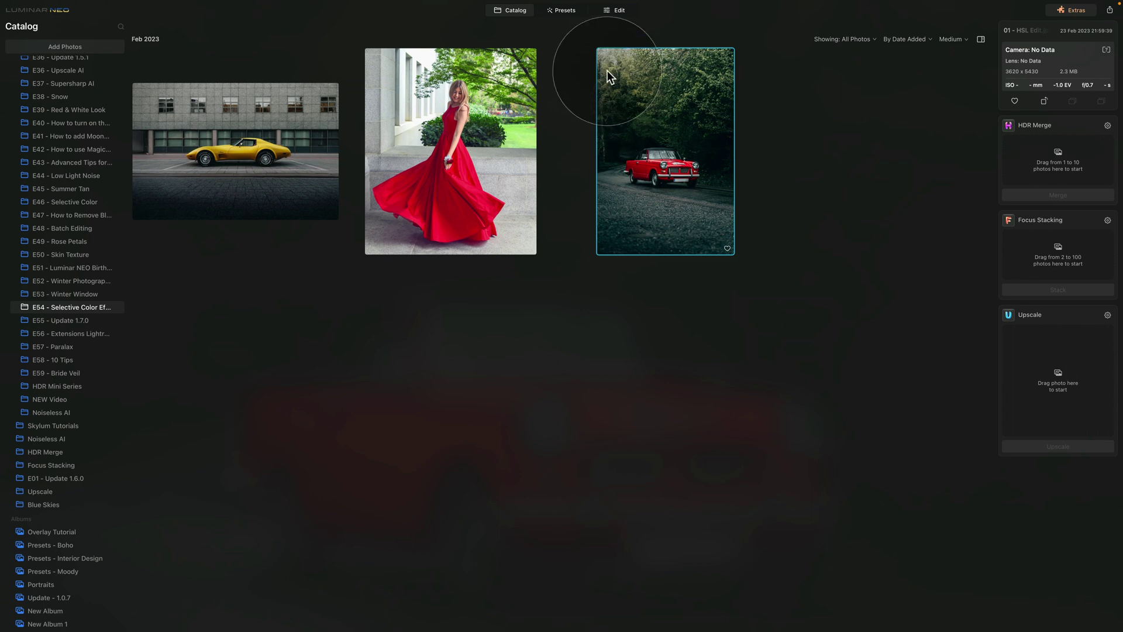
Open the red classic car photo in the Edit module
click(617, 14)
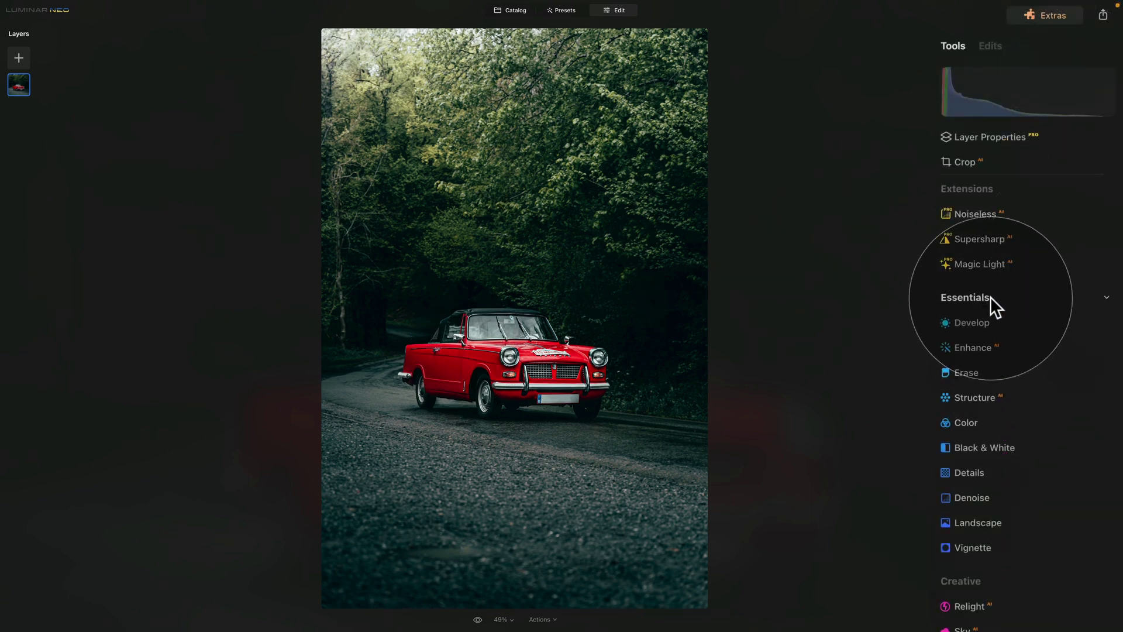
Expand the Color tool's HSL section and switch its mode from Hue to Saturation
click(968, 422)
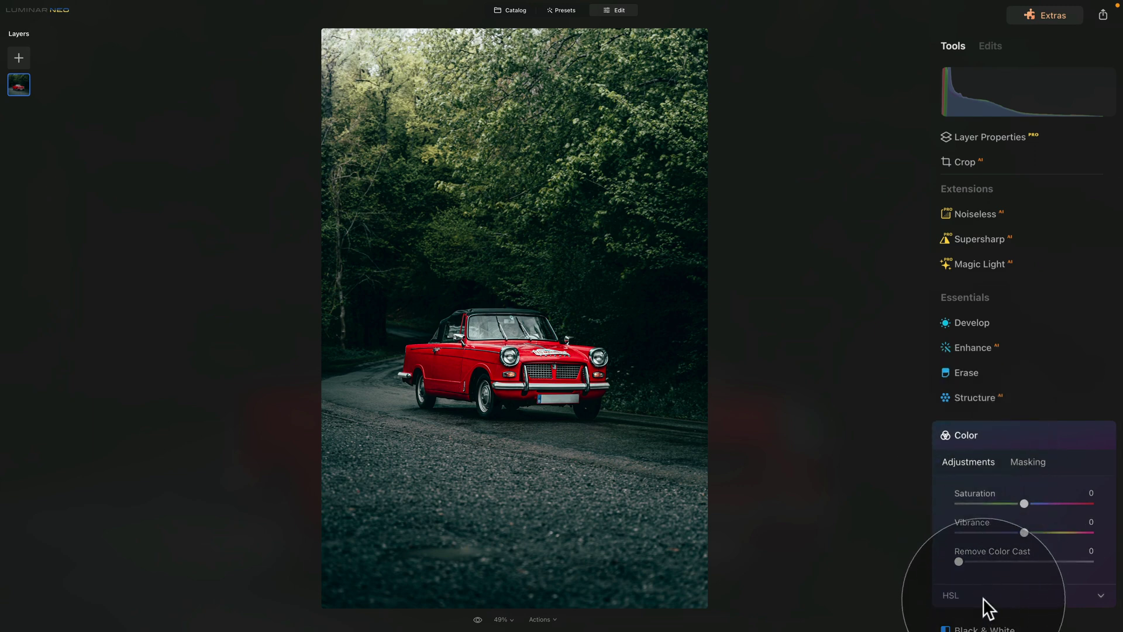
scroll(986, 579, down, 5)
click(988, 416)
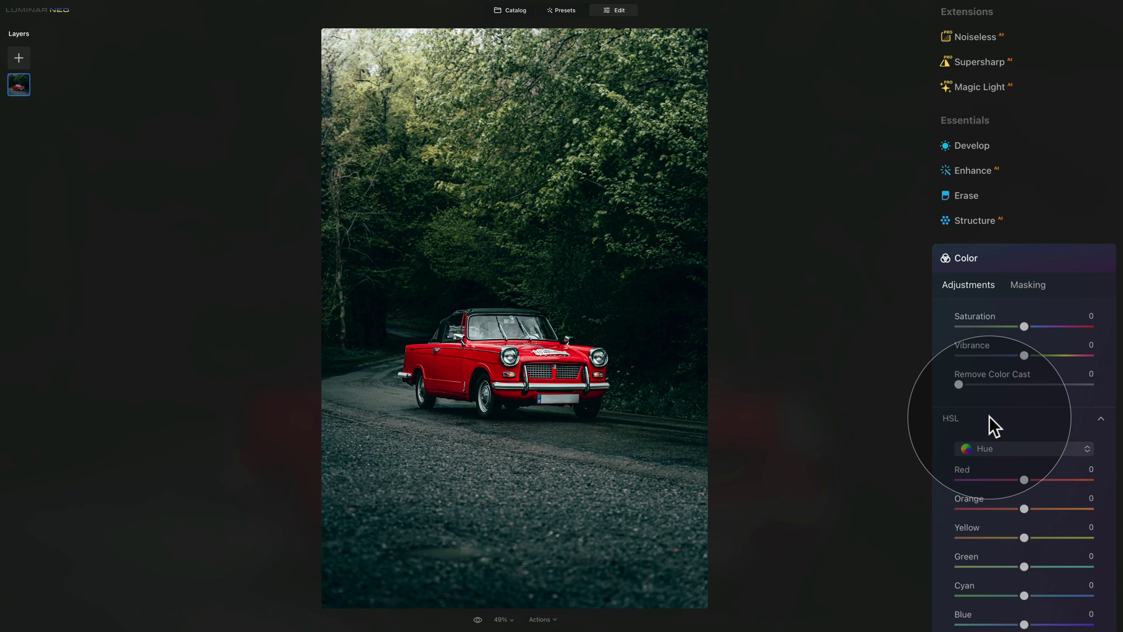
scroll(1006, 417, down, 1)
scroll(1006, 415, down, 2)
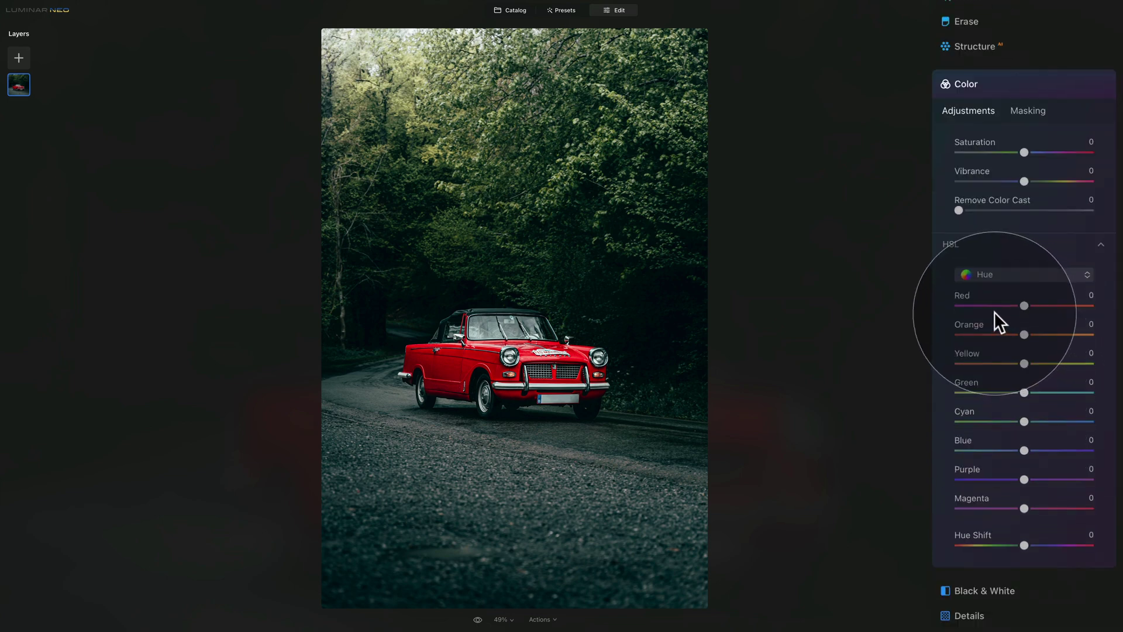
click(1024, 274)
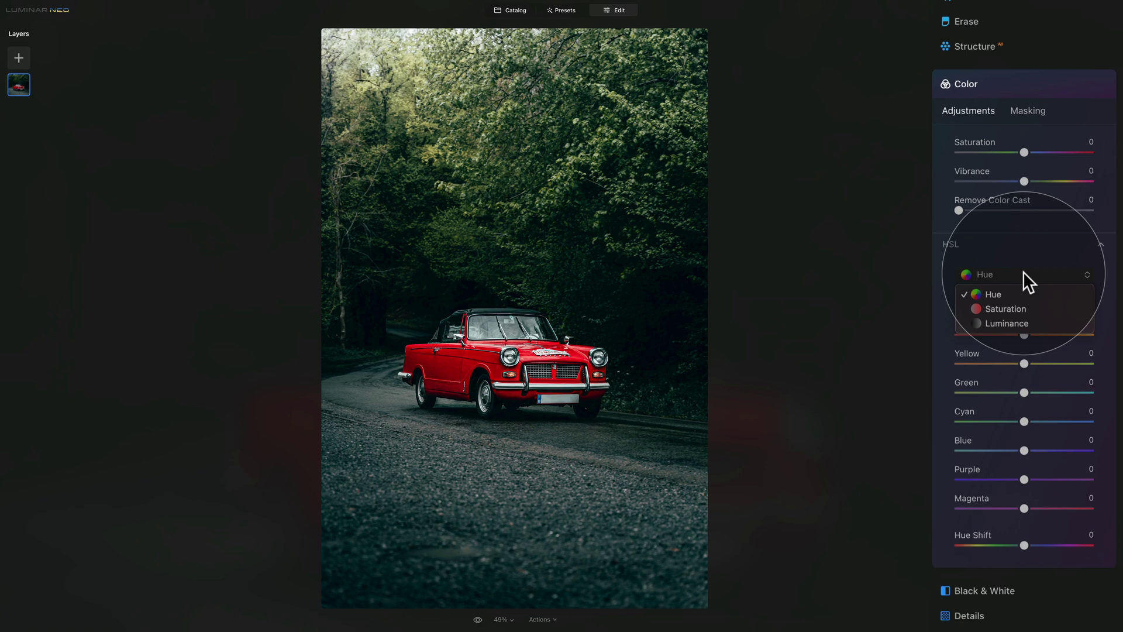
click(1045, 305)
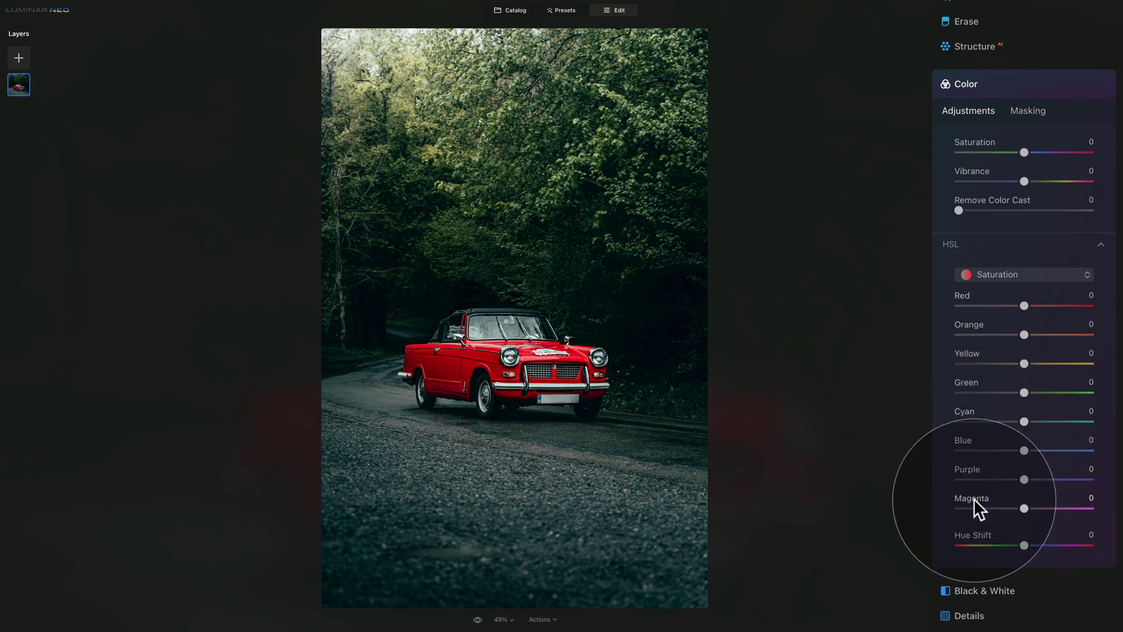
click(998, 276)
Keep HSL on Saturation and preview Red at both extremes, then reset Red to 0
click(1002, 273)
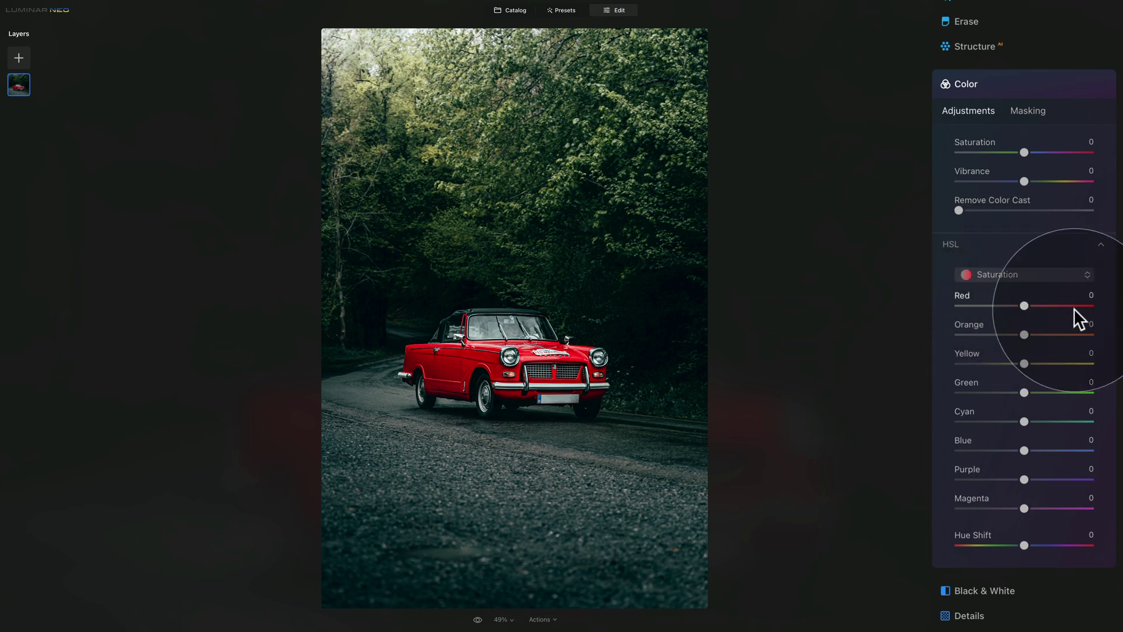
drag(1025, 304, 958, 305)
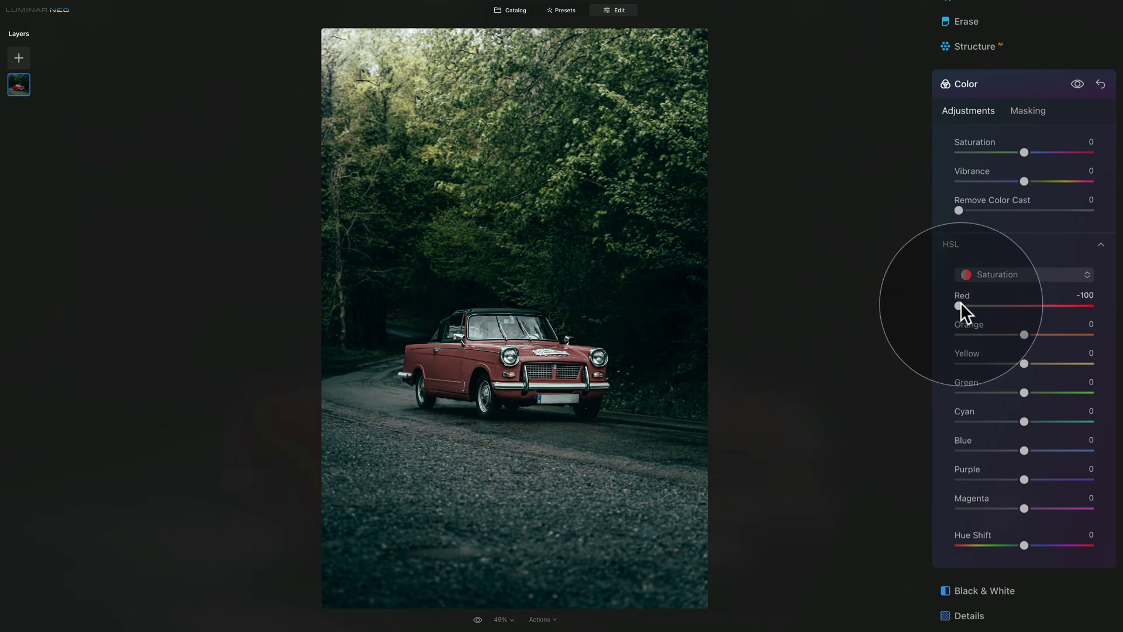
drag(961, 304, 1089, 305)
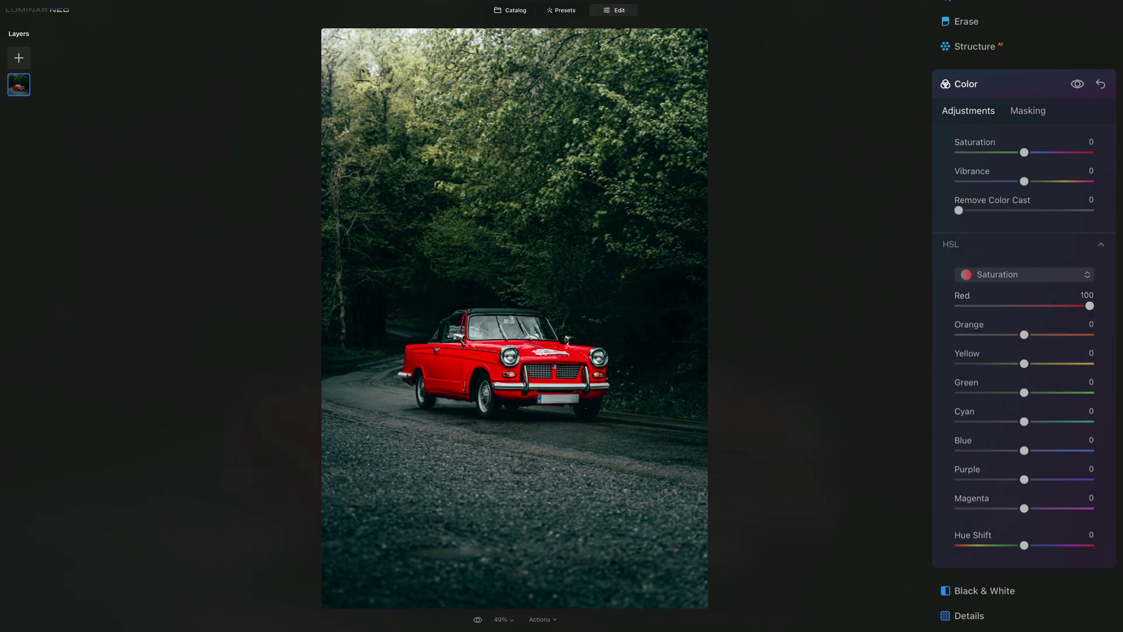
double_click(965, 293)
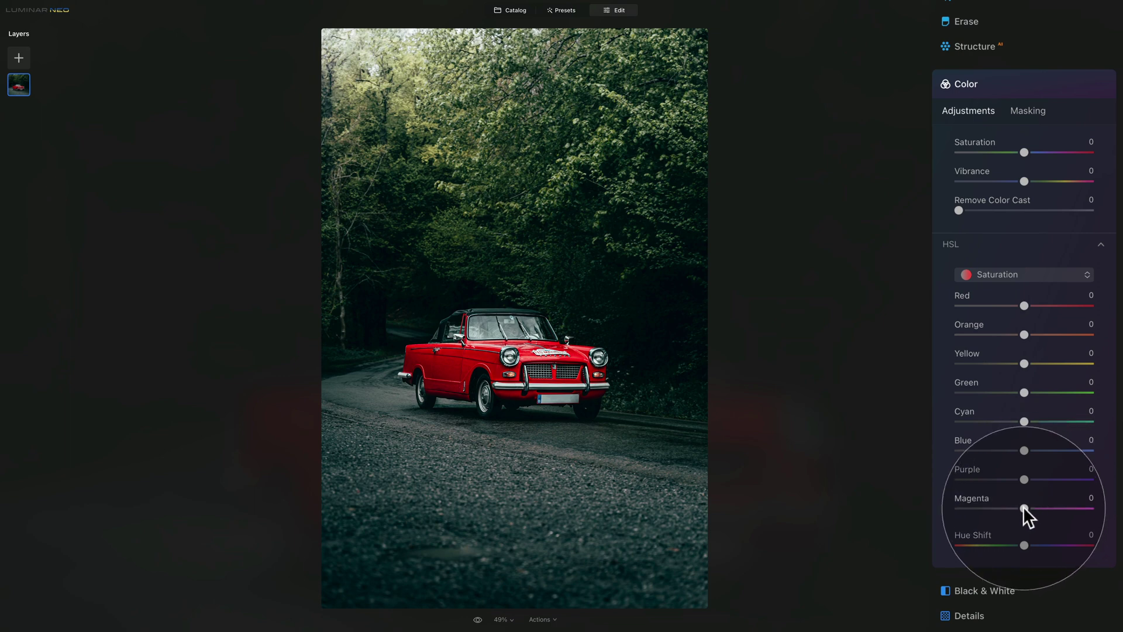
Set Magenta, Purple, Blue, Cyan, Green and Yellow saturation to -100, leaving Orange at 0
drag(1023, 506, 948, 506)
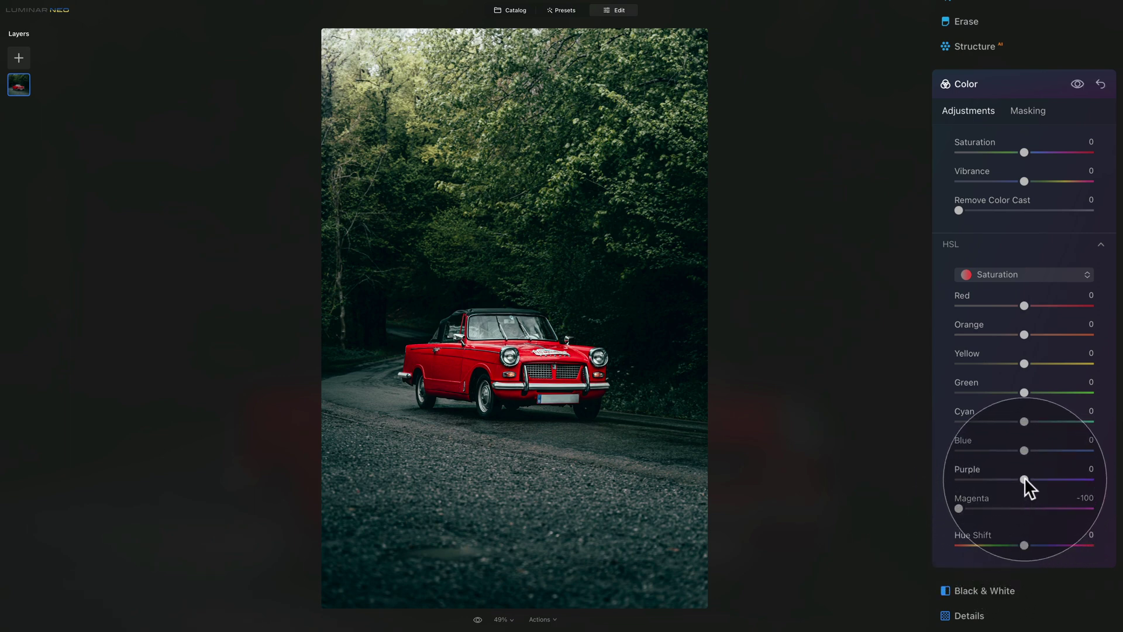
drag(1023, 478, 943, 479)
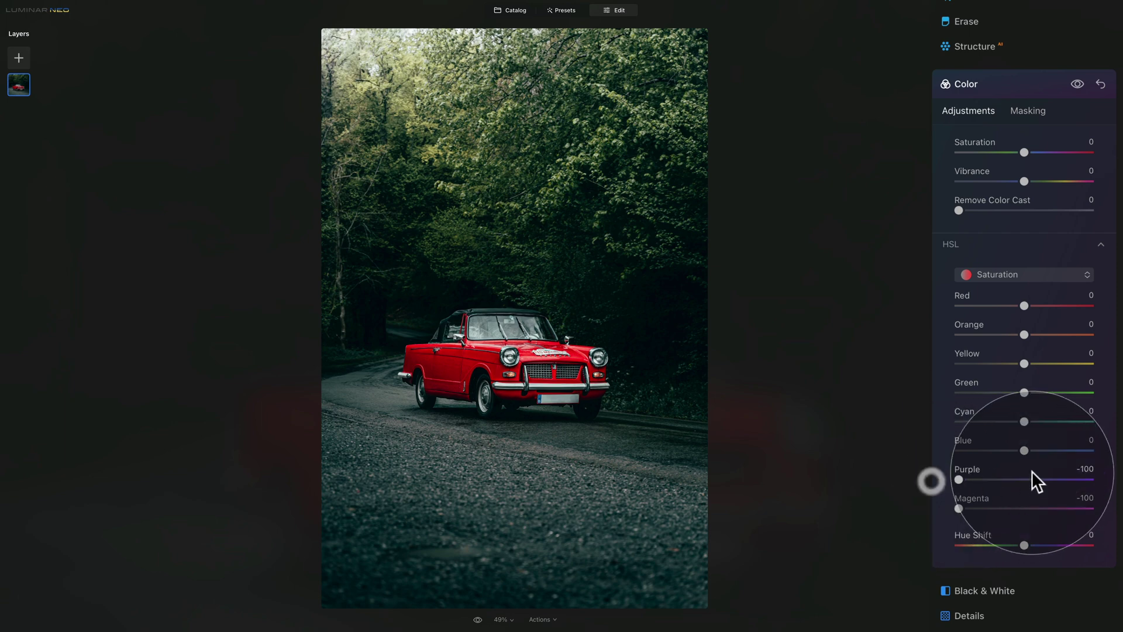
drag(1023, 451, 938, 452)
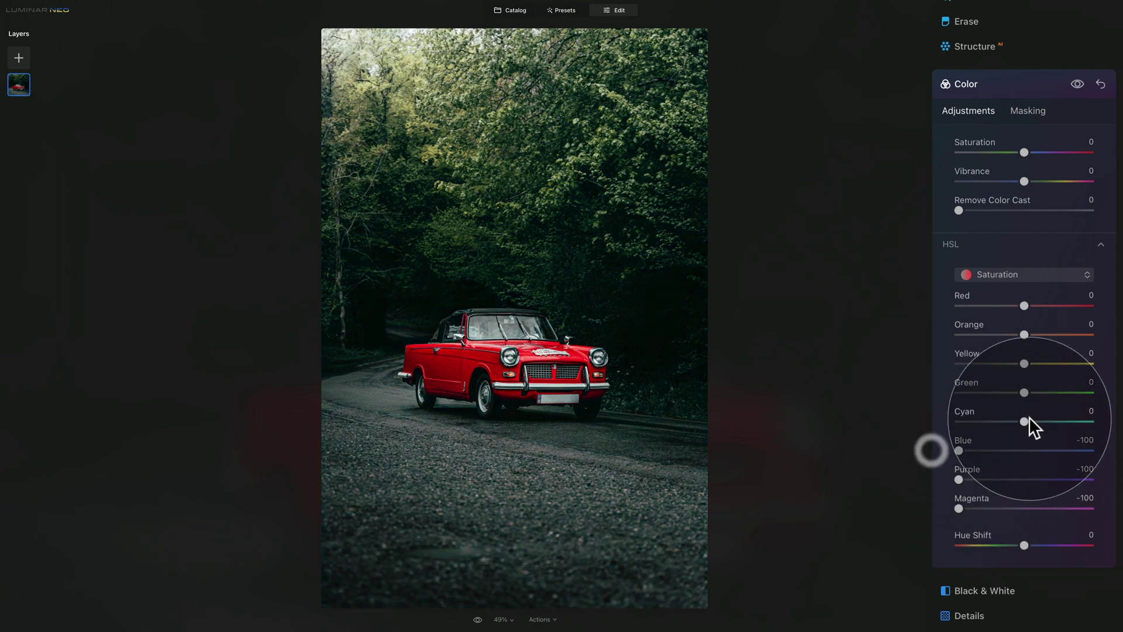
drag(1022, 421, 898, 421)
drag(1023, 393, 874, 391)
drag(1022, 363, 930, 364)
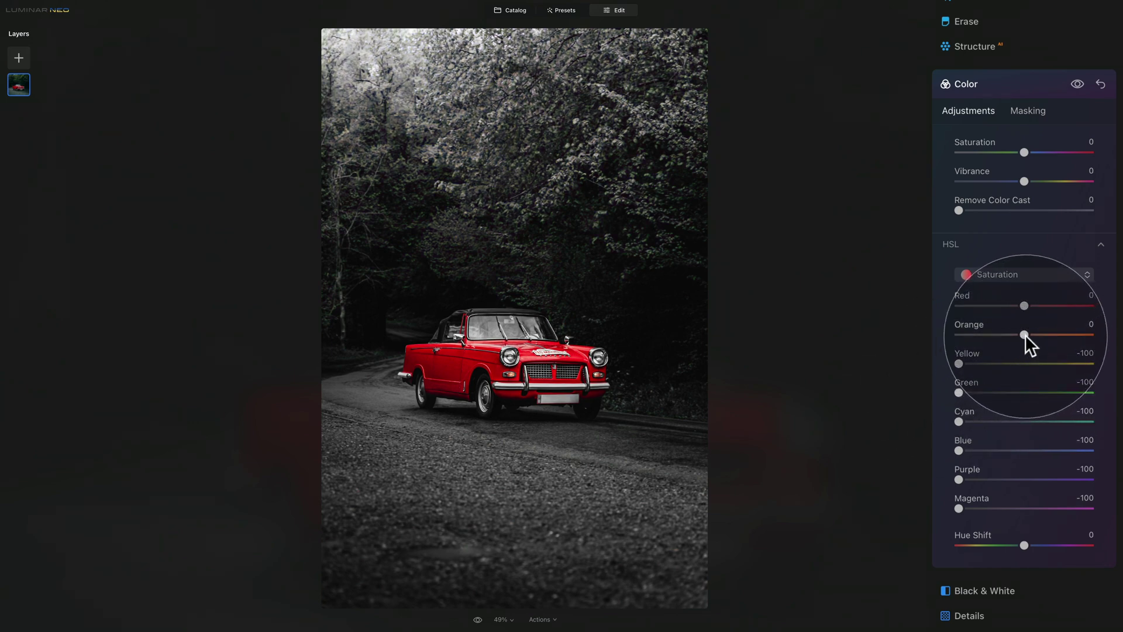
drag(1023, 335, 924, 338)
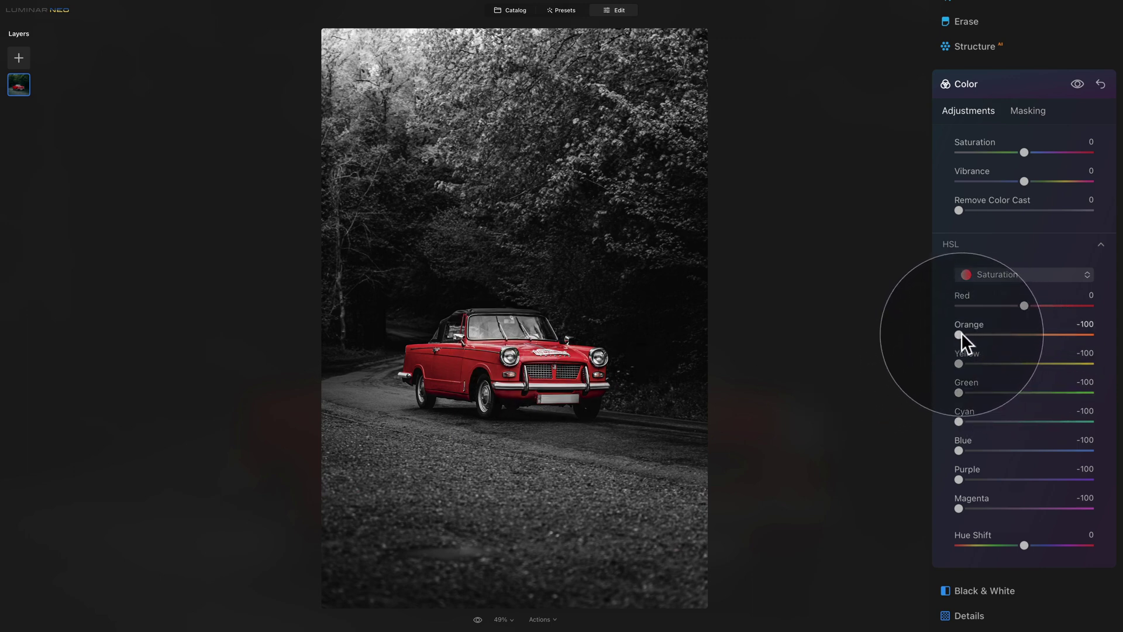
drag(961, 332, 1023, 333)
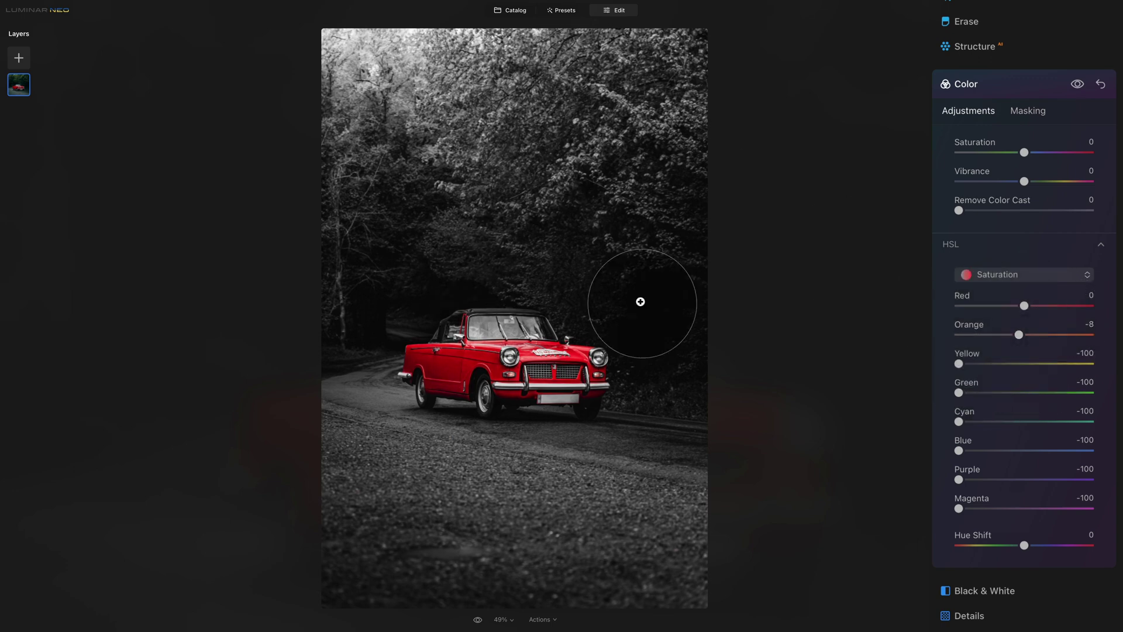
double_click(963, 323)
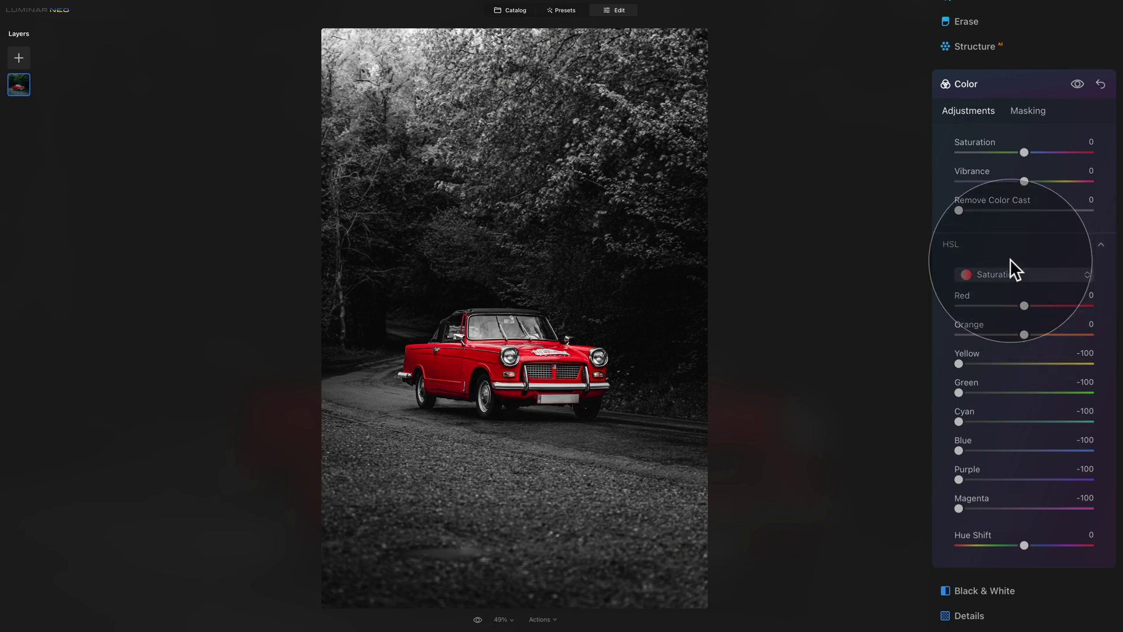
Collapse the Color tool and set Structure Amount to 26
click(1012, 241)
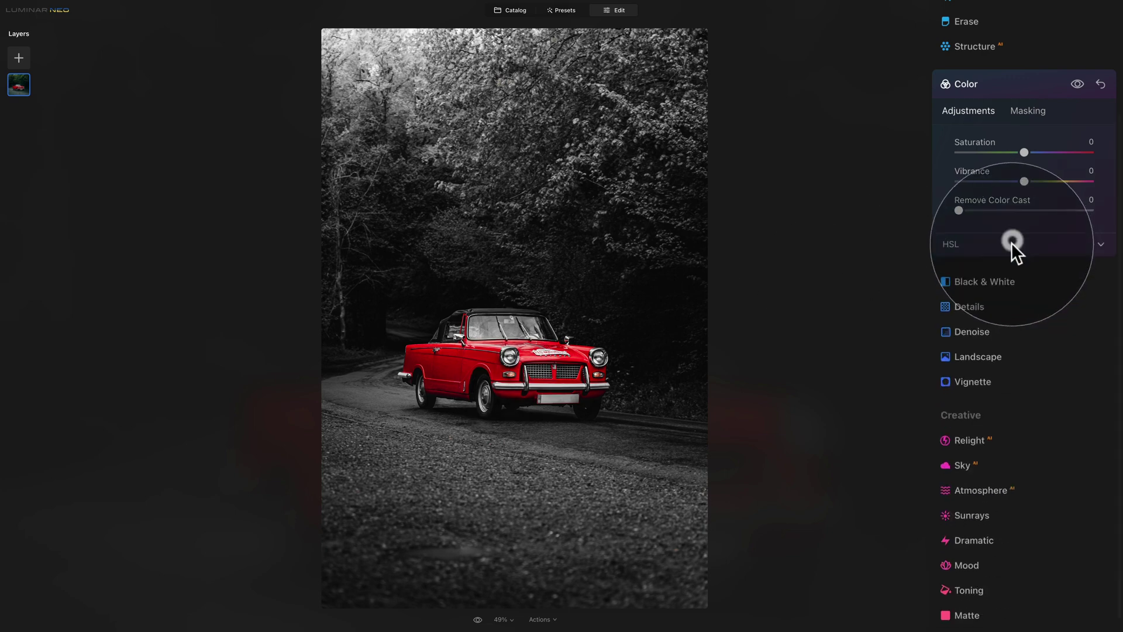
click(988, 78)
scroll(988, 82, up, 2)
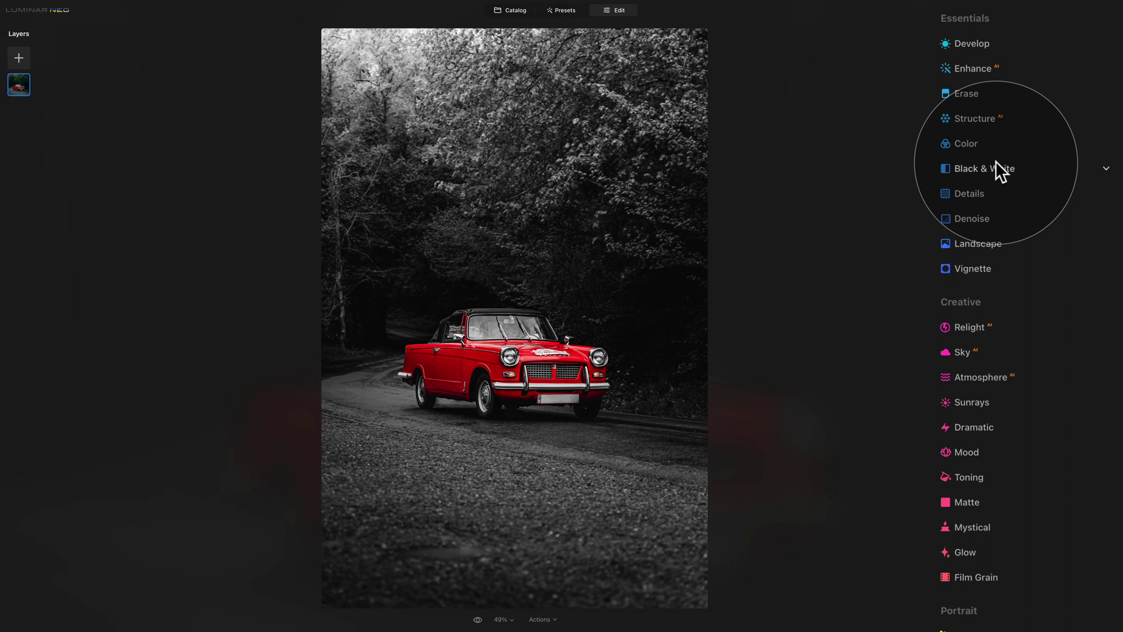
click(991, 118)
drag(1024, 199, 1044, 199)
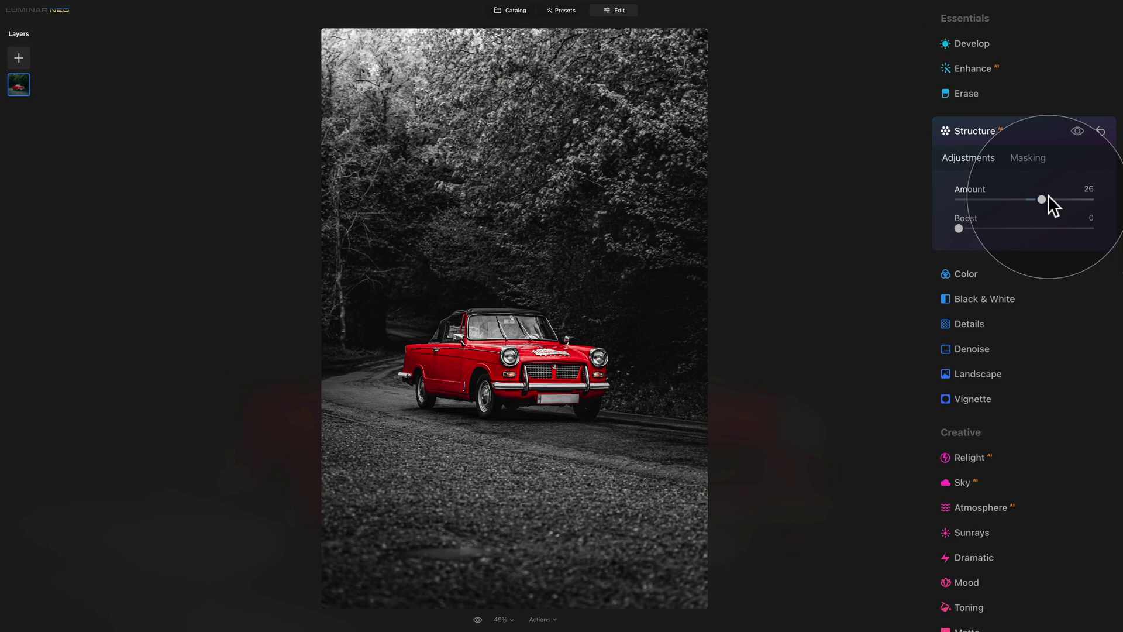
click(1010, 126)
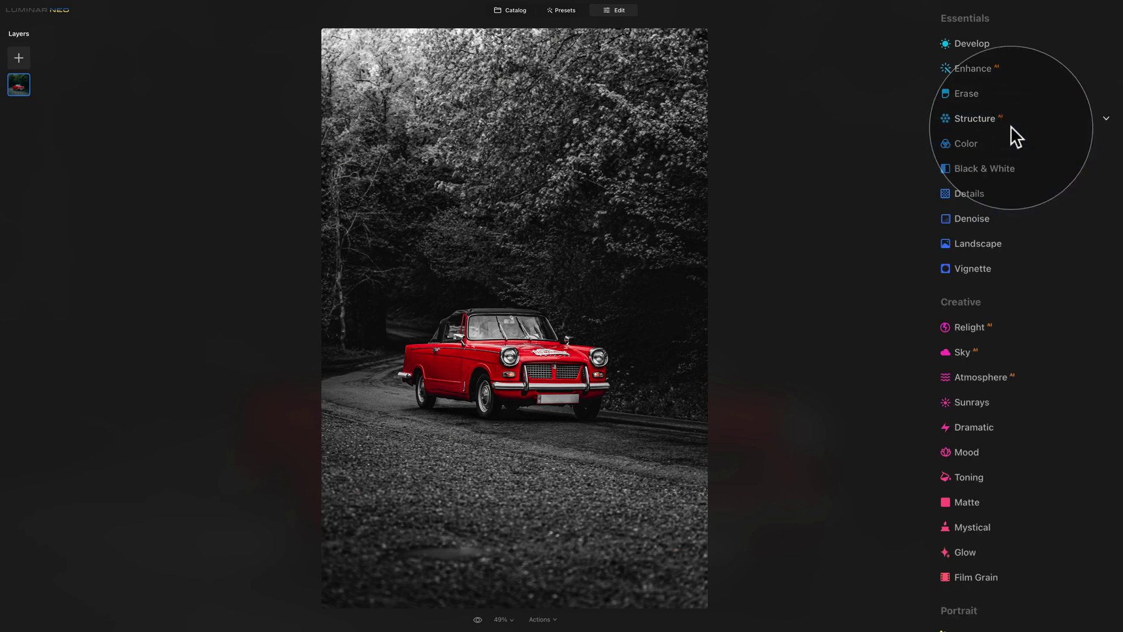
Set Dramatic Amount to 17 and compare the result with the original photo
scroll(1009, 122, down, 4)
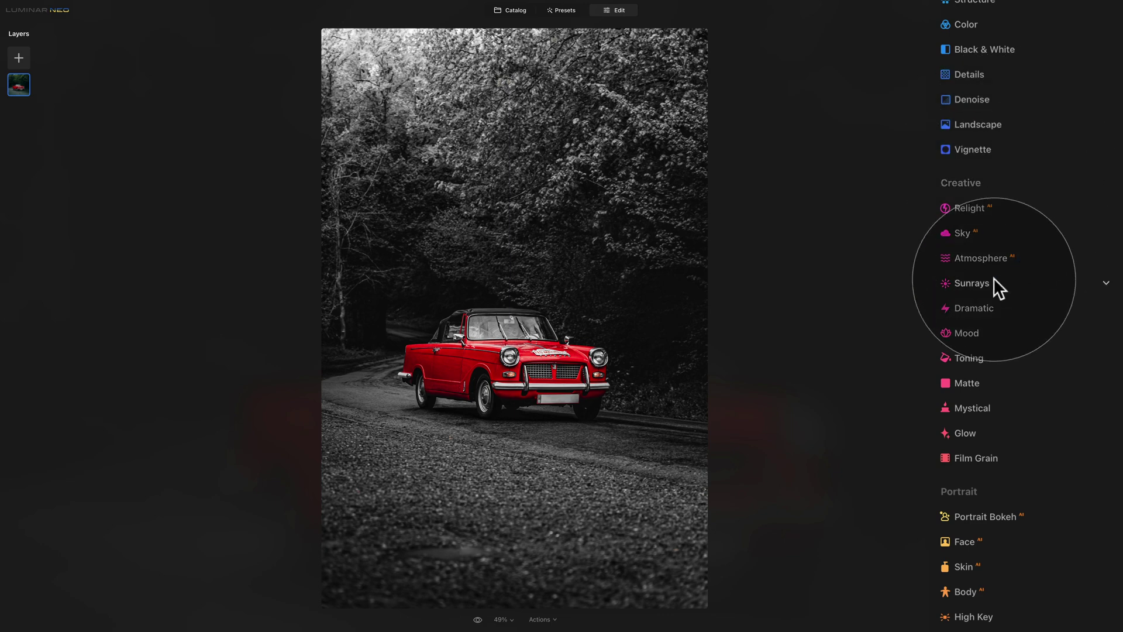
click(978, 300)
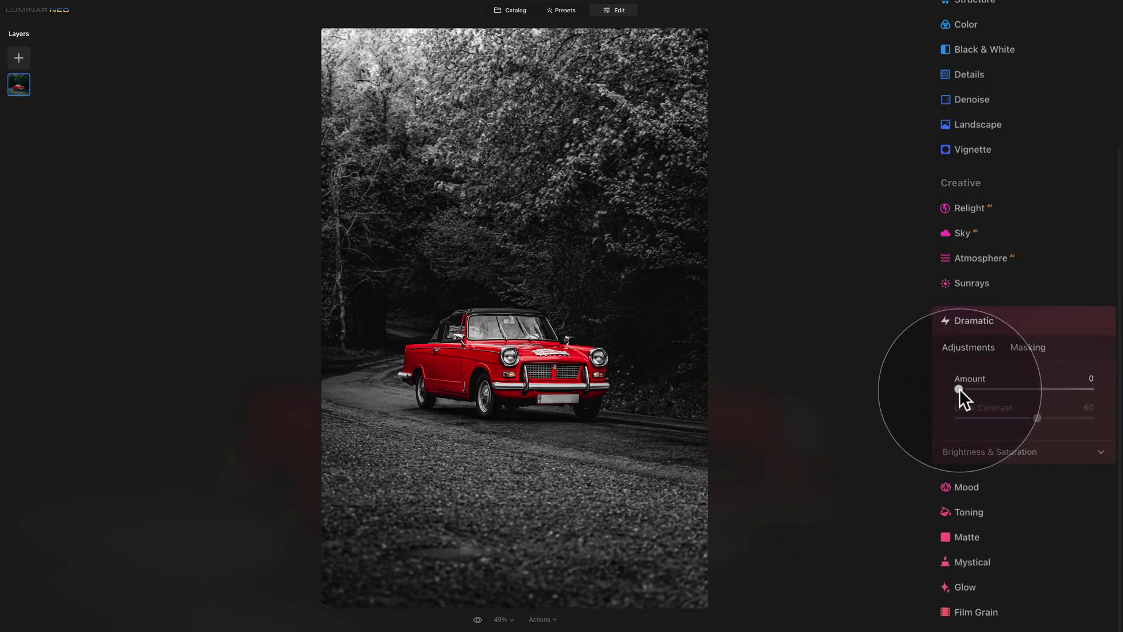
drag(980, 391, 990, 391)
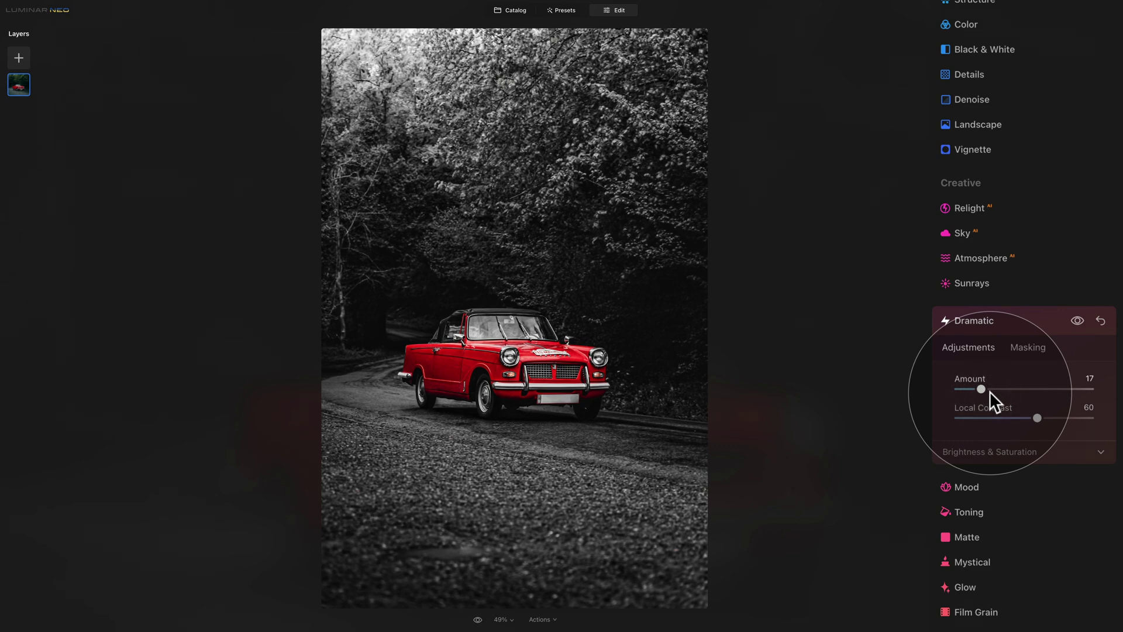
click(478, 620)
click(478, 620)
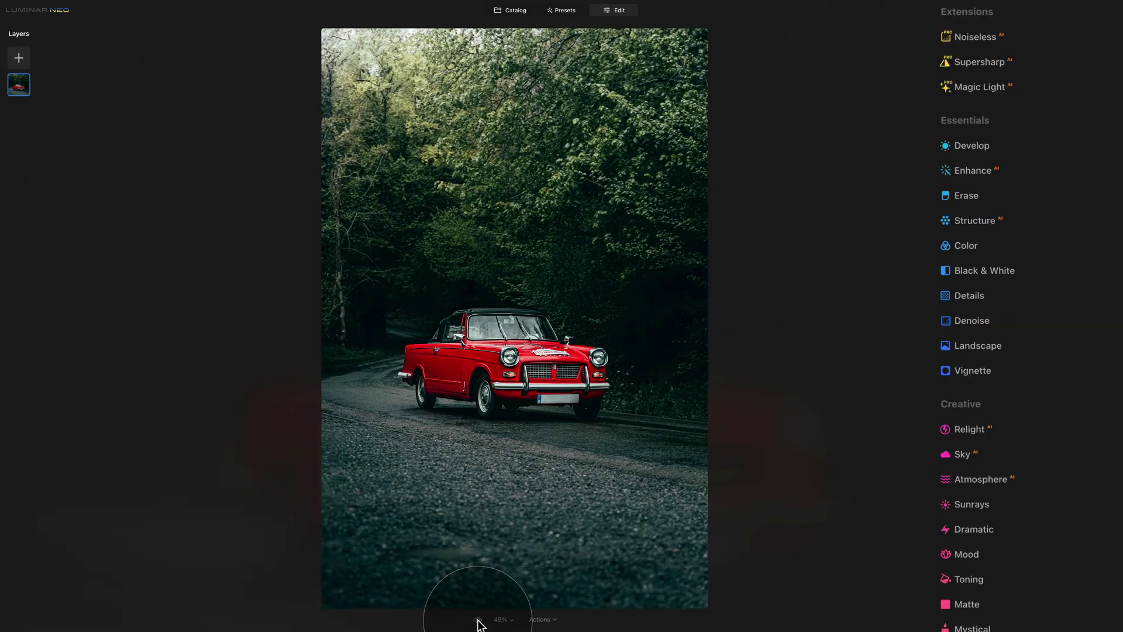
Return to the edited view, then open the red dress photo from the catalog for editing
click(478, 620)
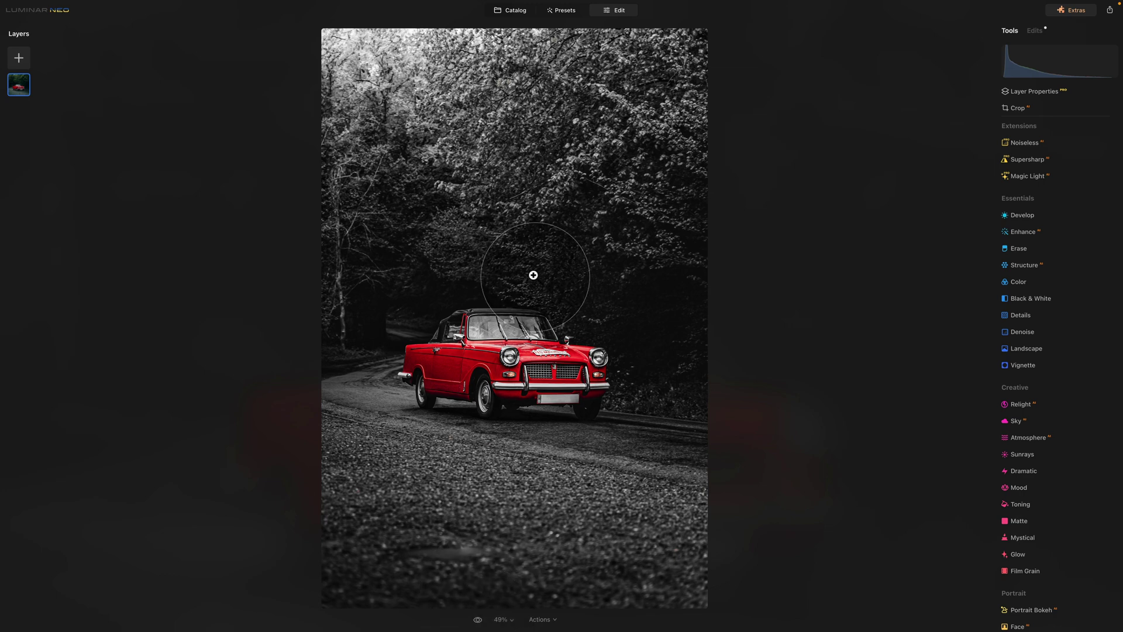
click(515, 11)
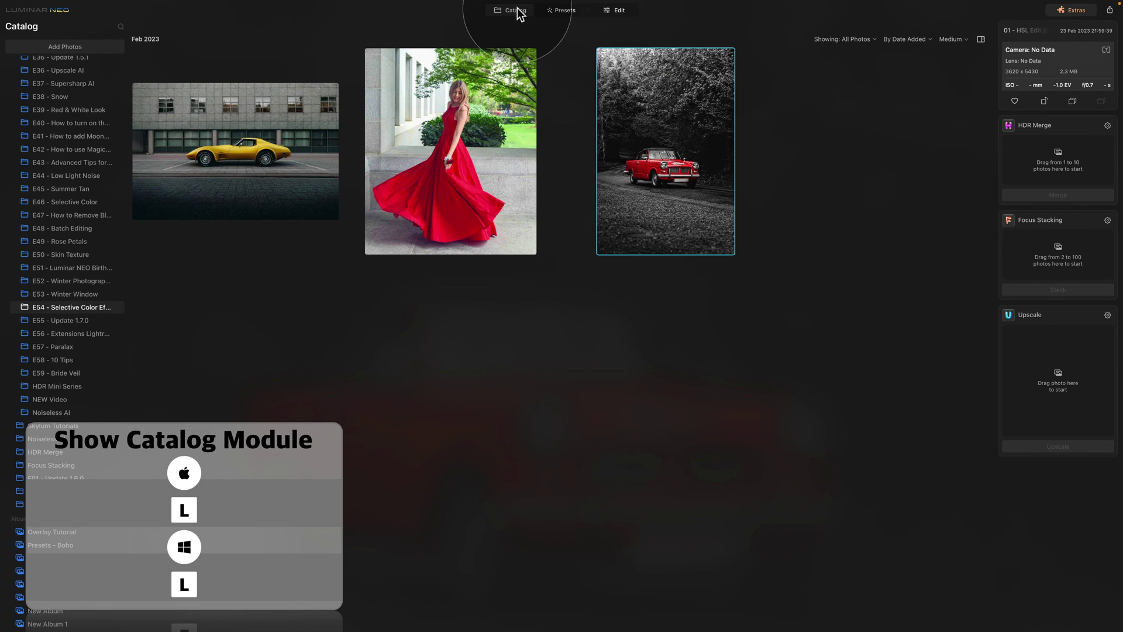
click(496, 115)
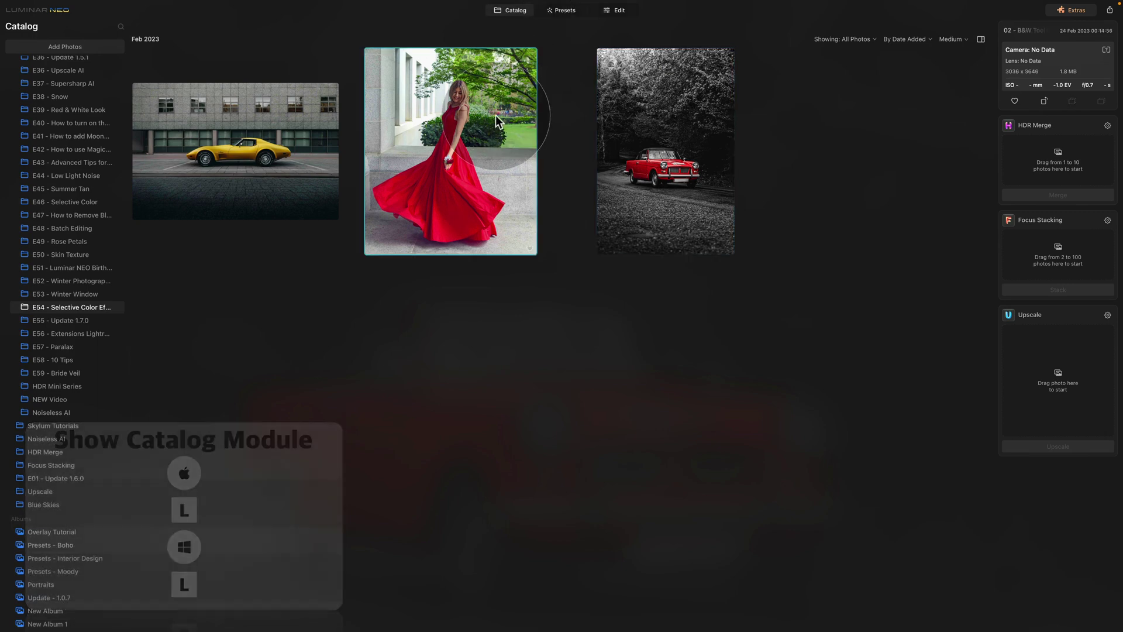
click(617, 13)
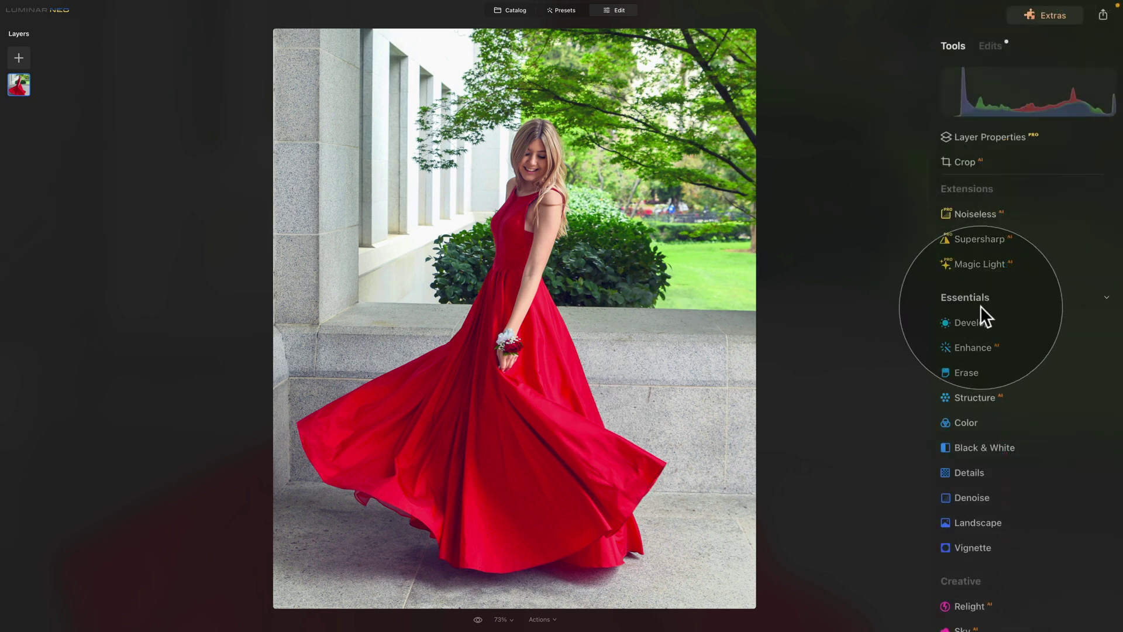
Convert the dress photo to black and white and raise Red saturation to 60
click(1002, 448)
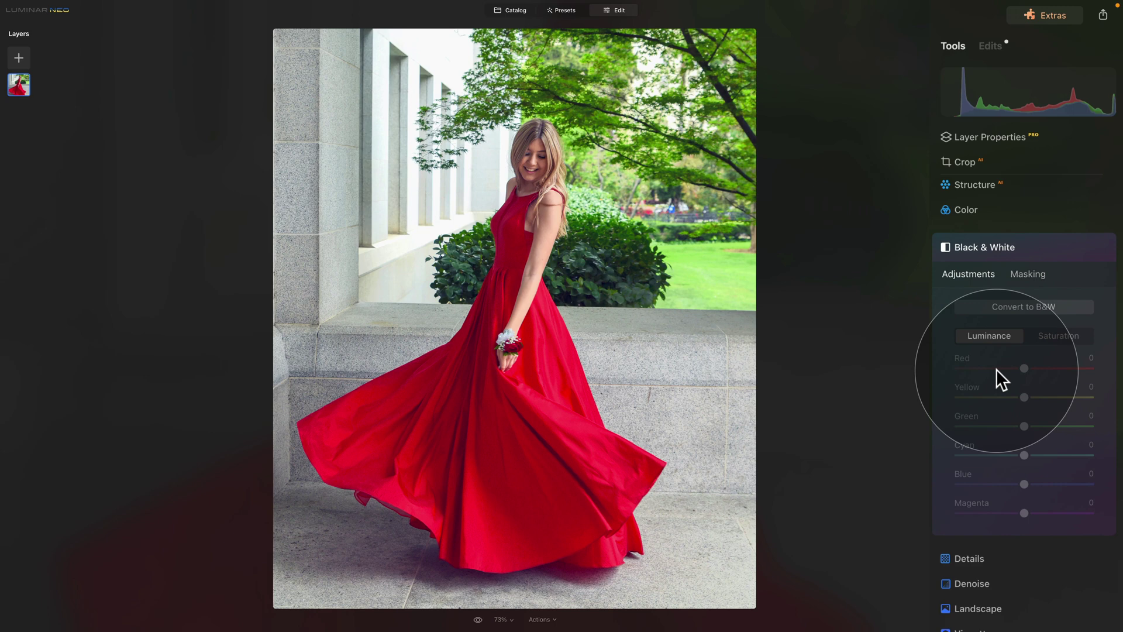
click(1031, 311)
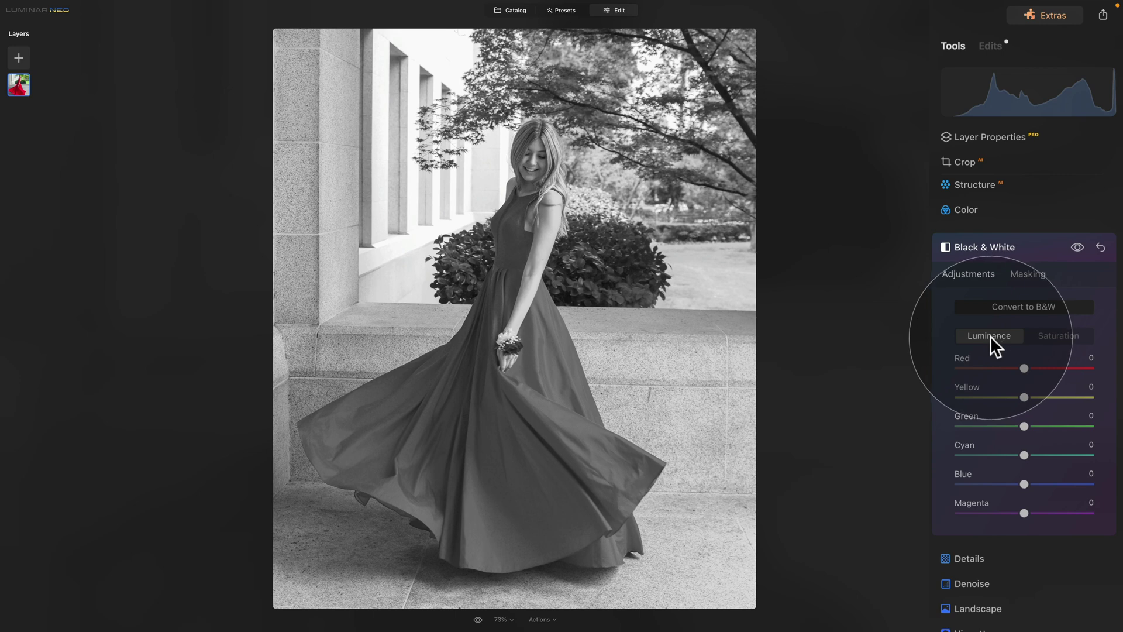
click(1058, 335)
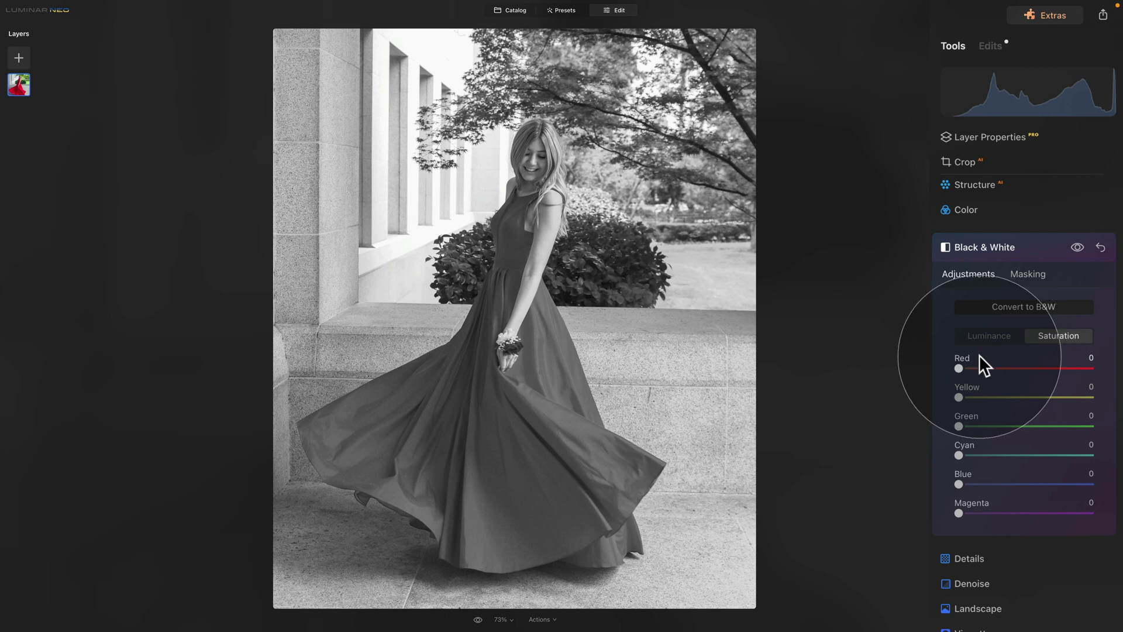
drag(957, 366, 1045, 368)
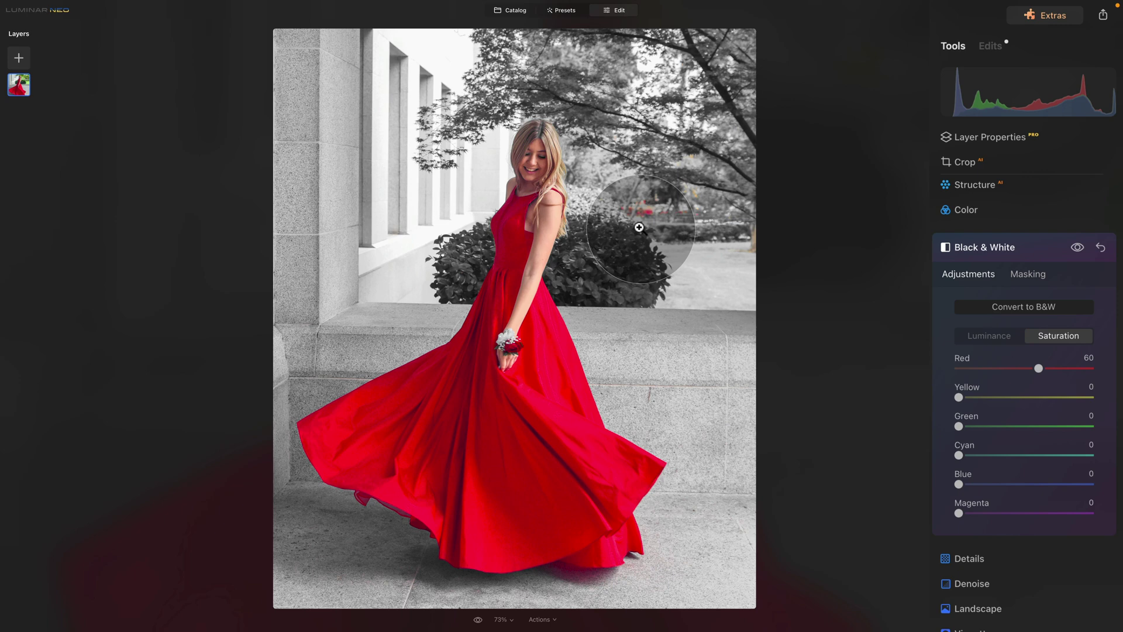
Set Color Saturation to -100, turning the whole photo, dress included, grey
click(983, 247)
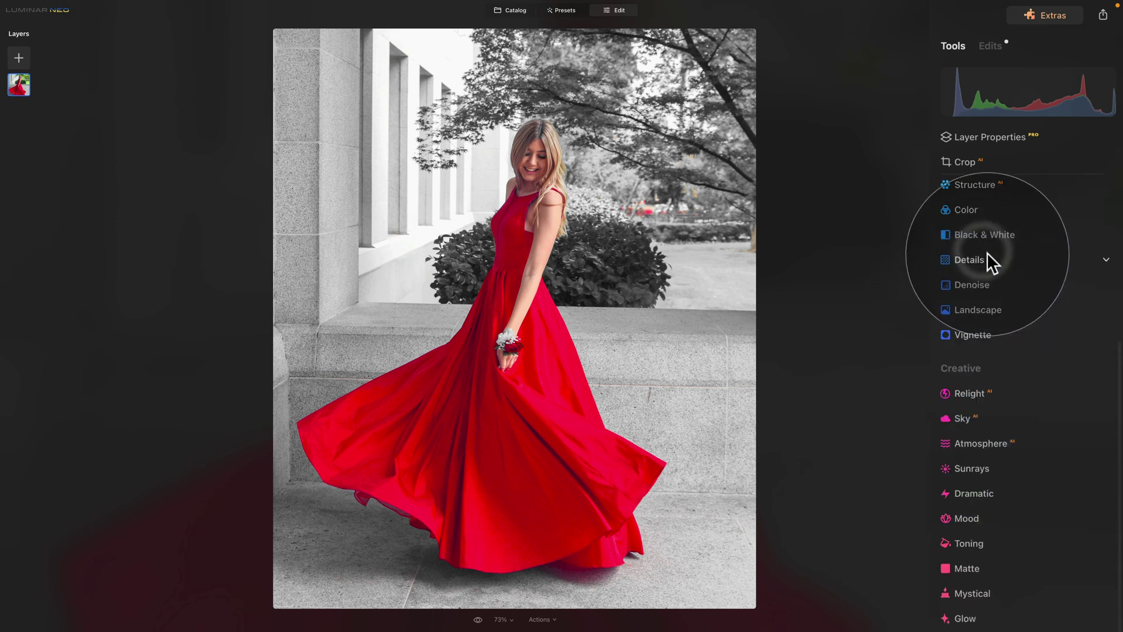
scroll(991, 265, up, 5)
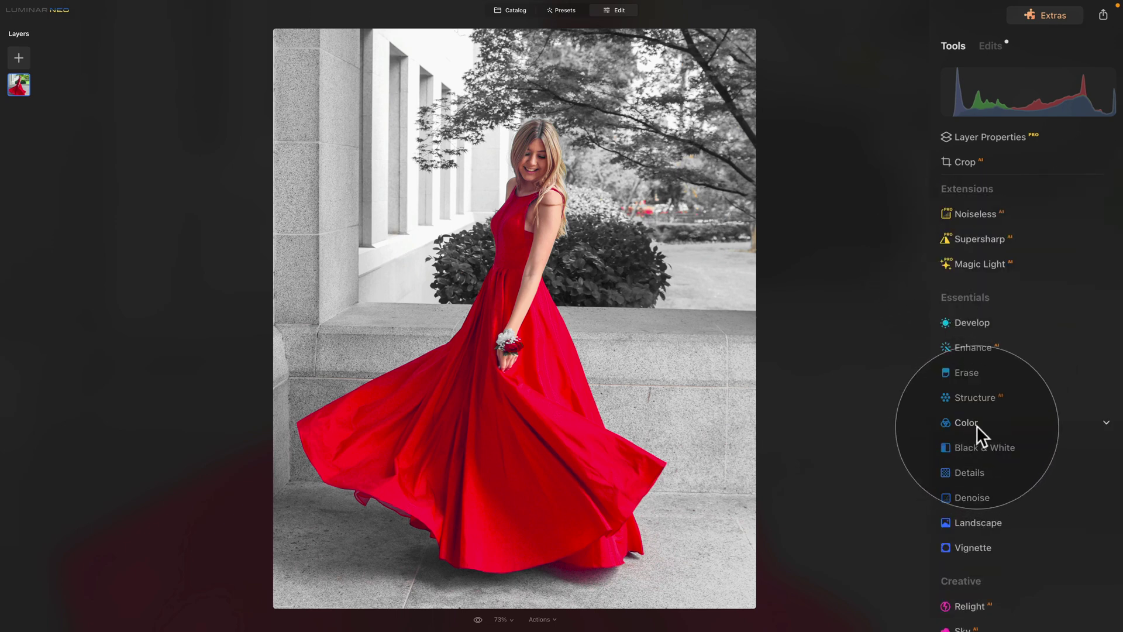
click(976, 425)
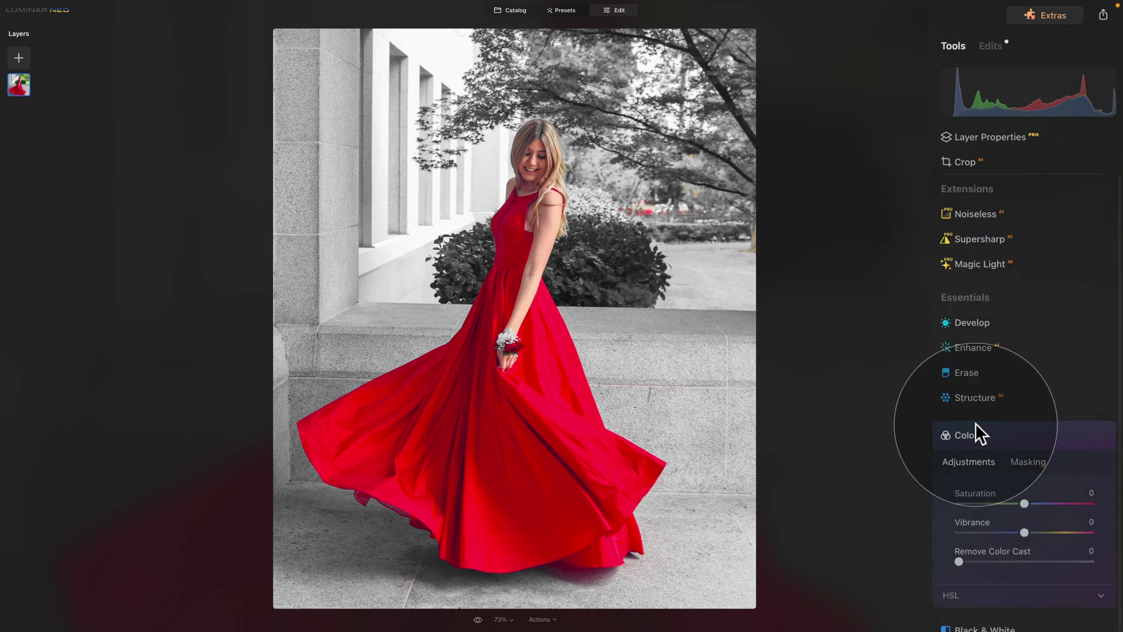
scroll(975, 423, down, 4)
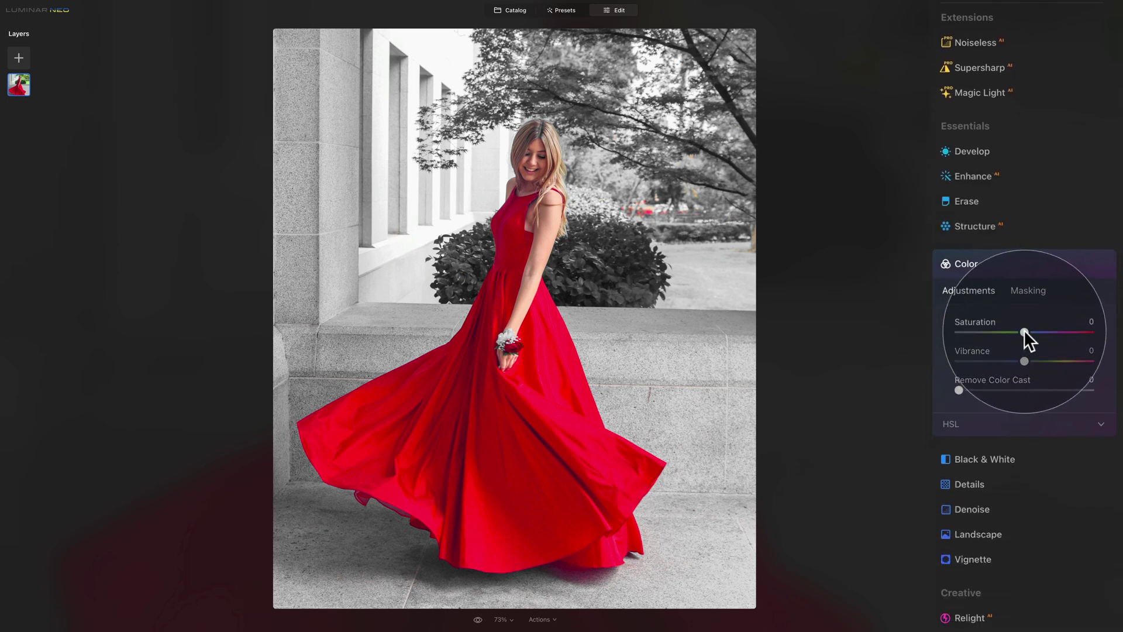
drag(1024, 333, 959, 332)
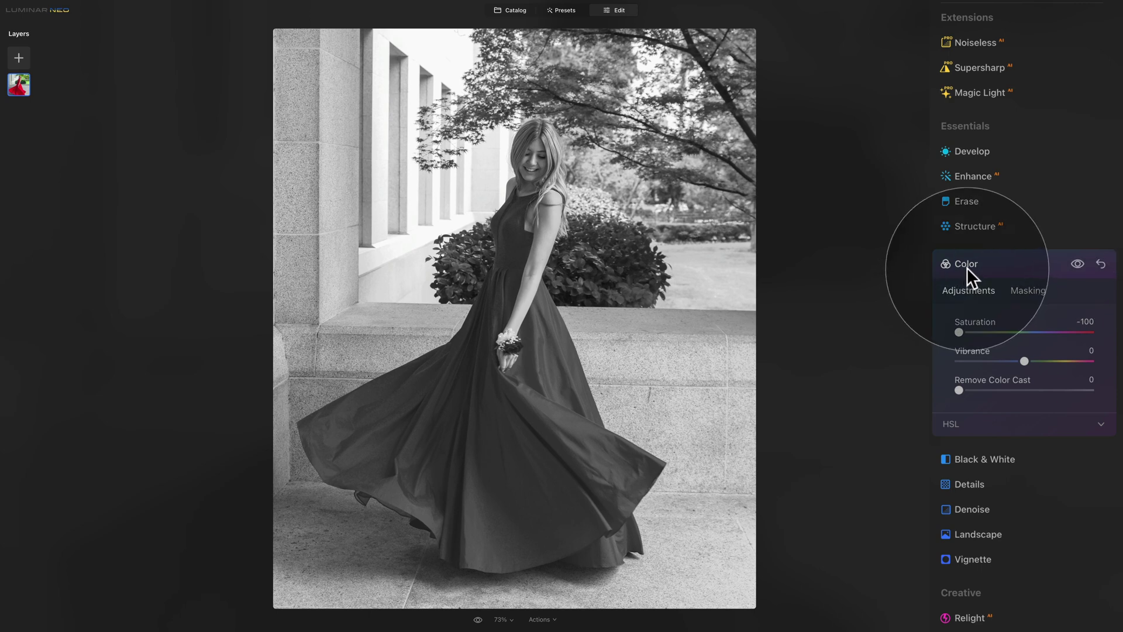
Brush-mask the Color desaturation onto the background trees, leaving the dress red, then compare
click(1033, 290)
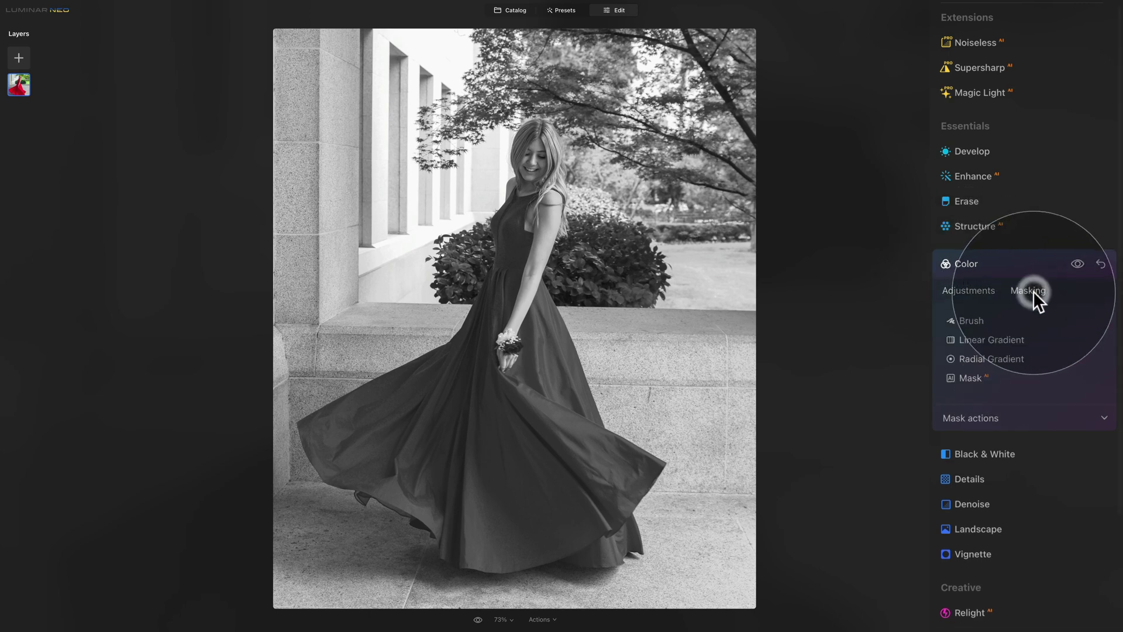
click(989, 319)
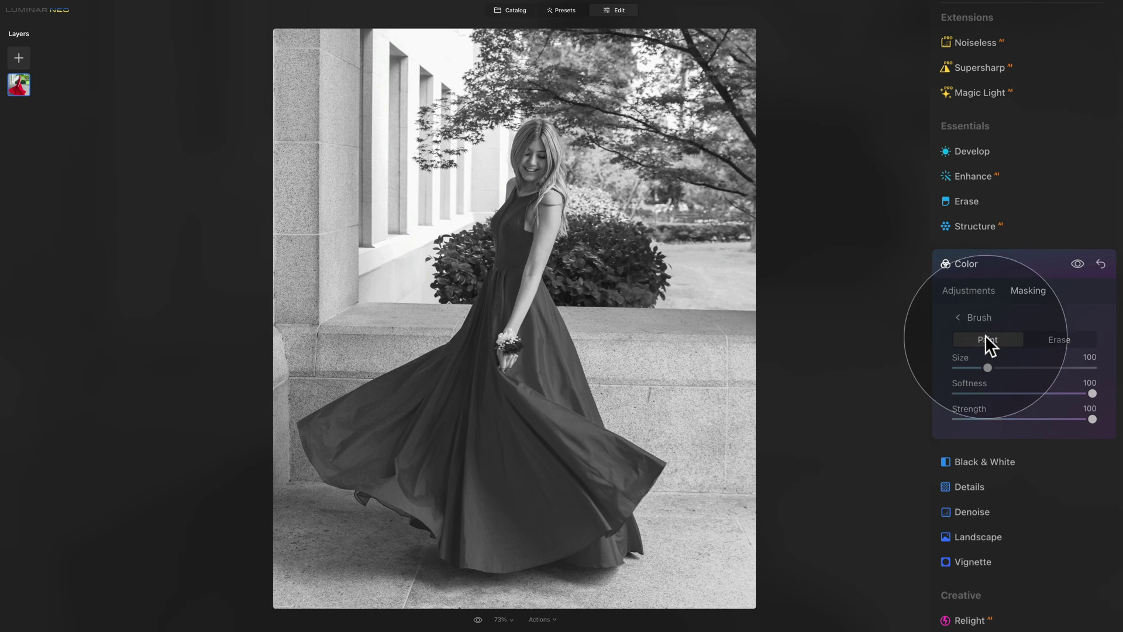
drag(987, 367, 986, 369)
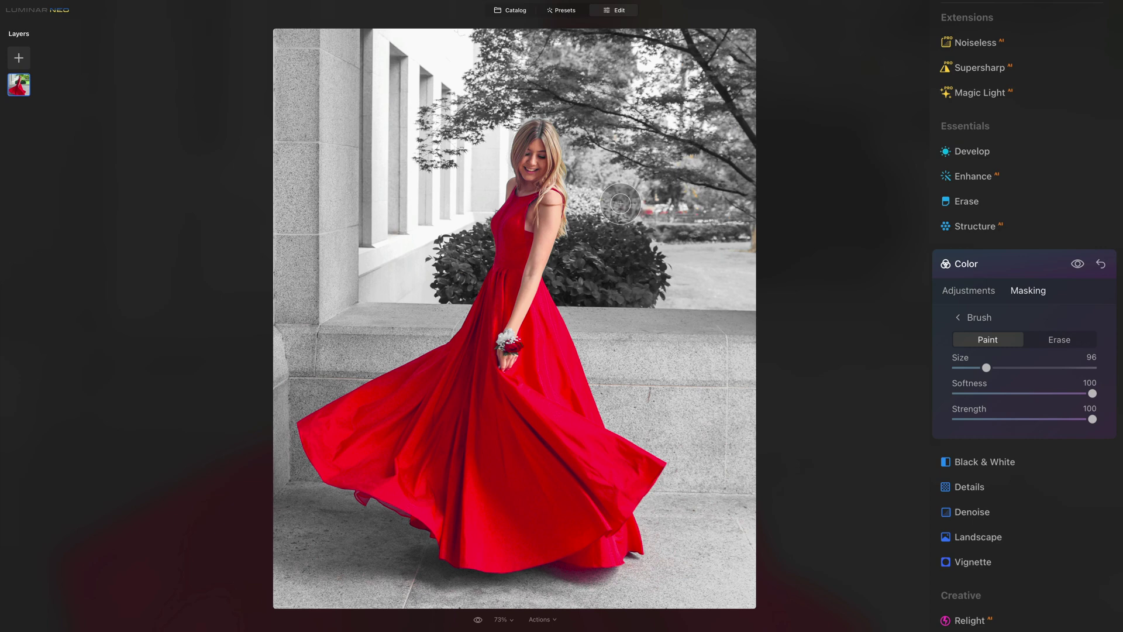
drag(619, 205, 691, 206)
mouse_move(690, 152)
mouse_down()
mouse_move(658, 152)
mouse_move(627, 131)
mouse_up()
mouse_move(750, 255)
mouse_down()
mouse_move(733, 241)
mouse_move(772, 248)
mouse_move(747, 234)
mouse_up()
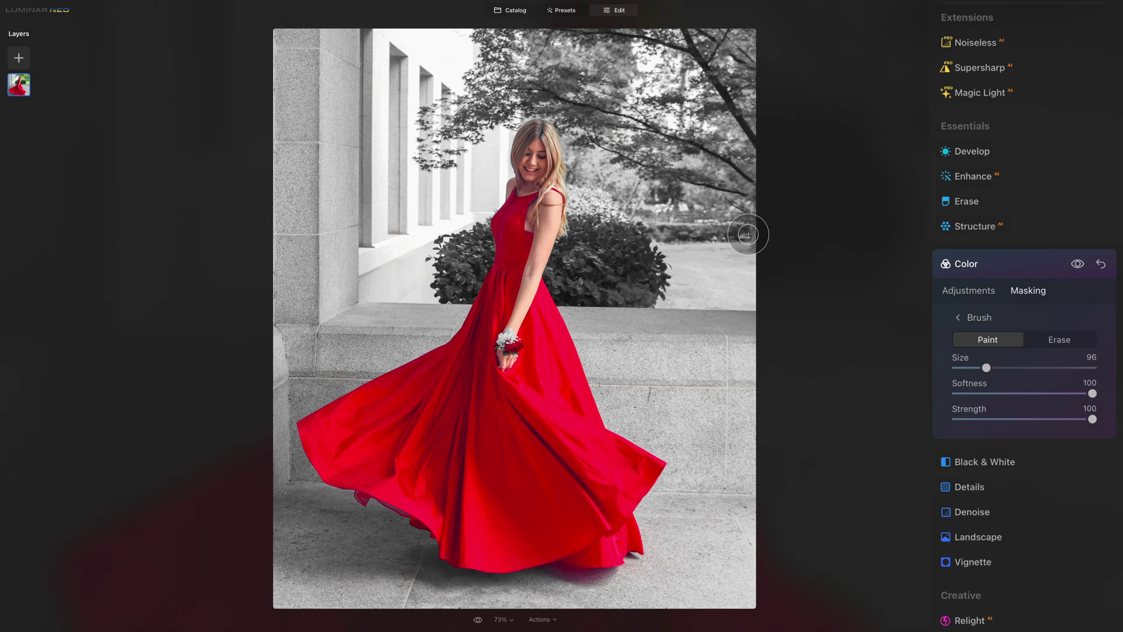
key(])
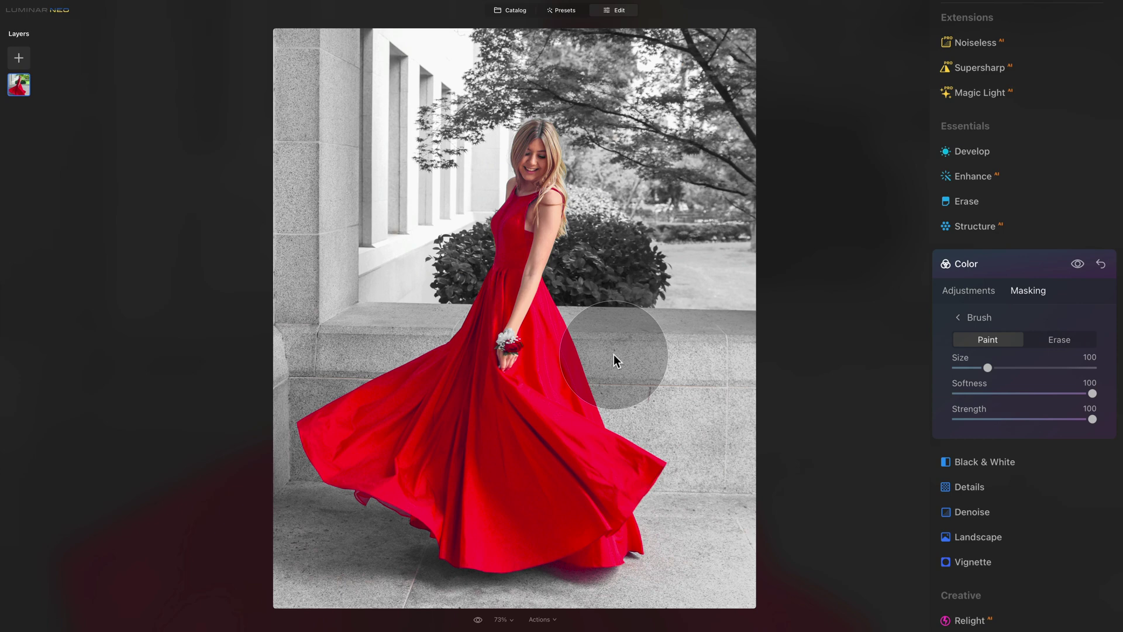
click(478, 619)
click(478, 620)
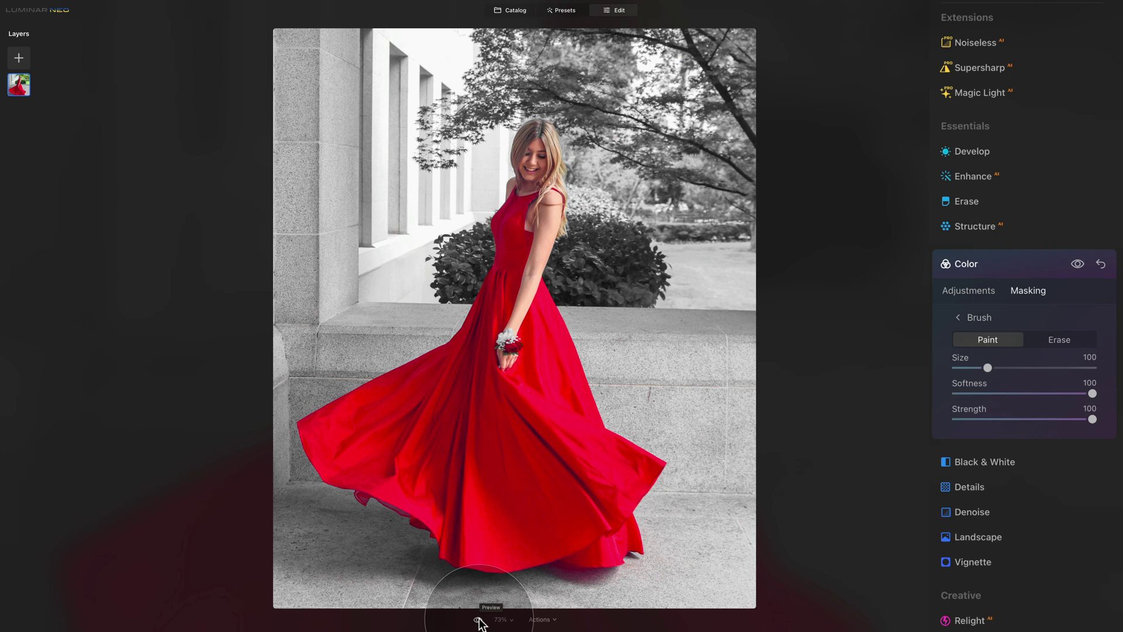
click(479, 620)
click(479, 619)
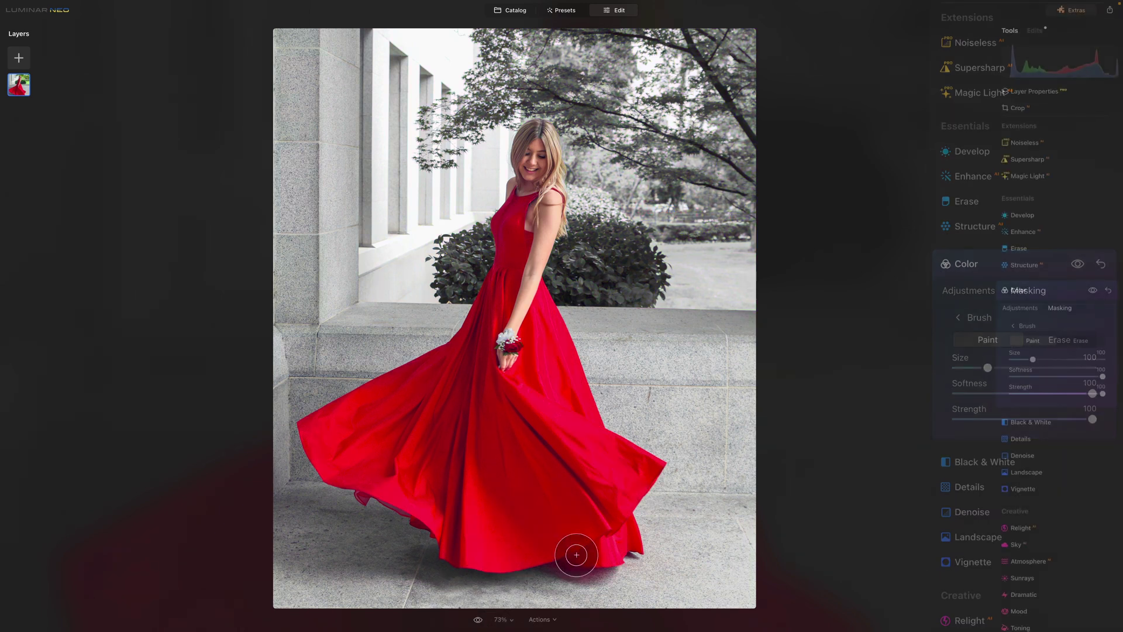
Open the yellow car photo from the catalog in the Edit module
click(510, 12)
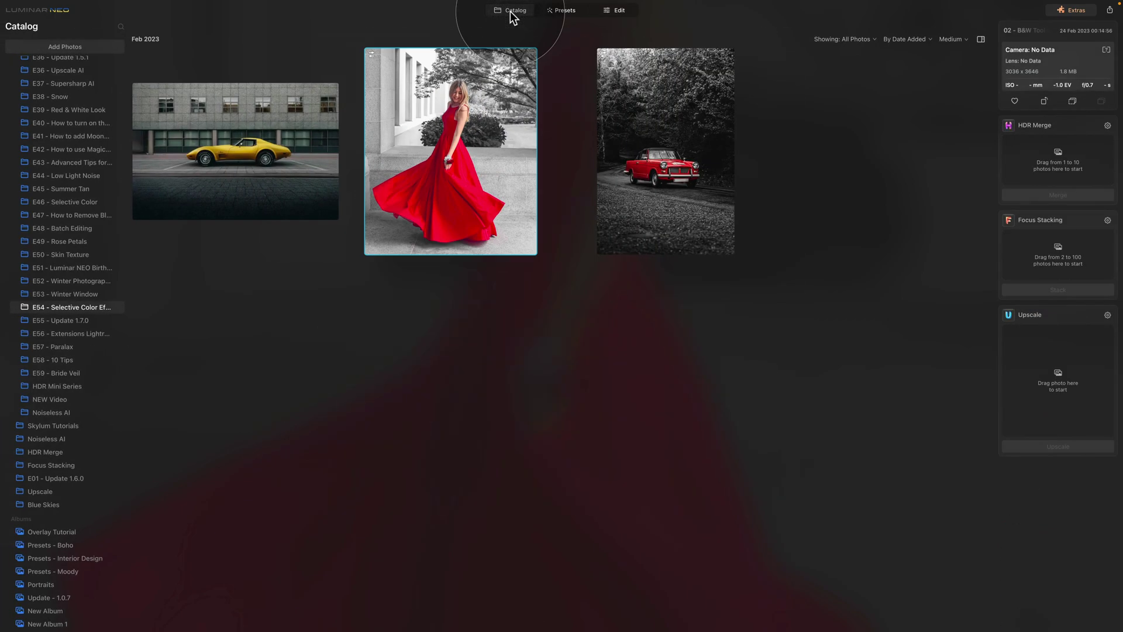
click(297, 134)
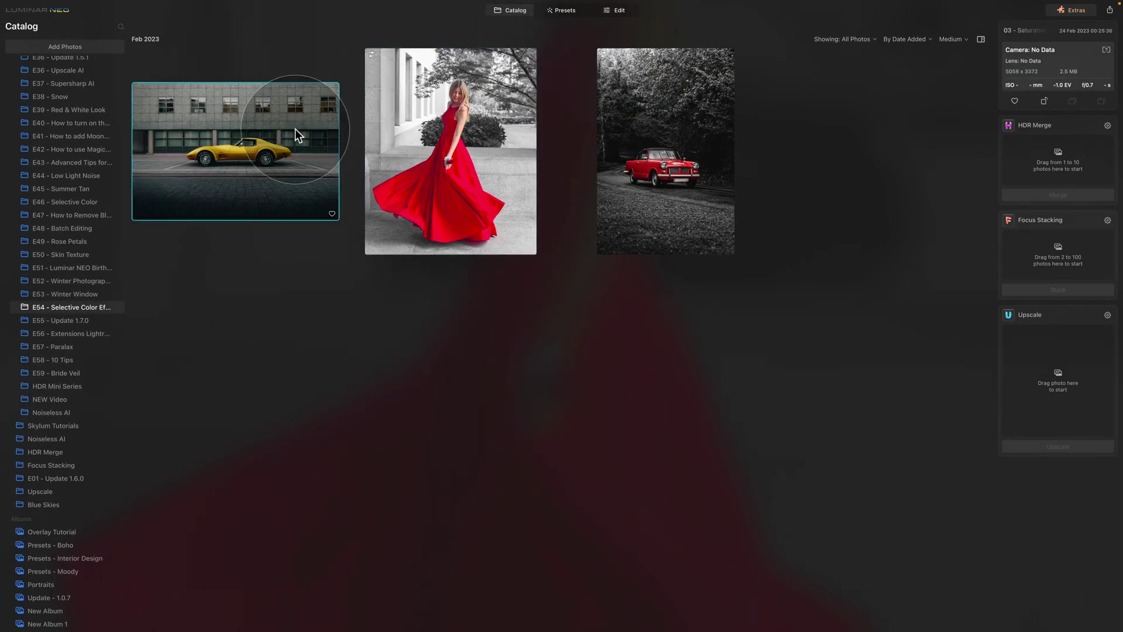
click(610, 14)
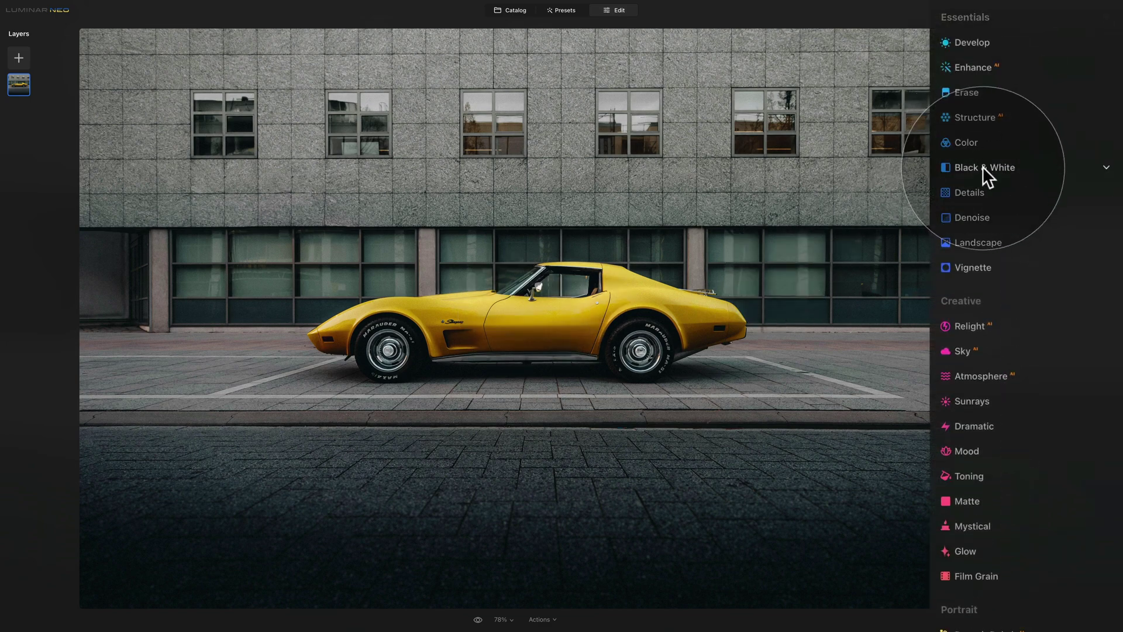
Convert to black and white and restrict it with a Mask AI Transport selection of the car
click(981, 167)
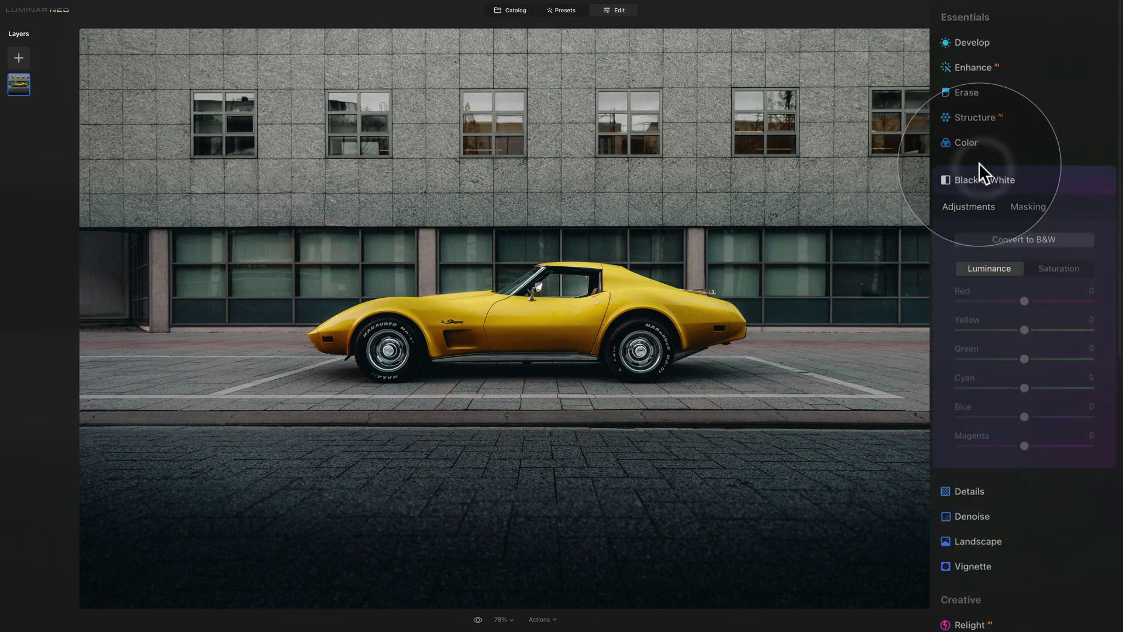
click(1066, 239)
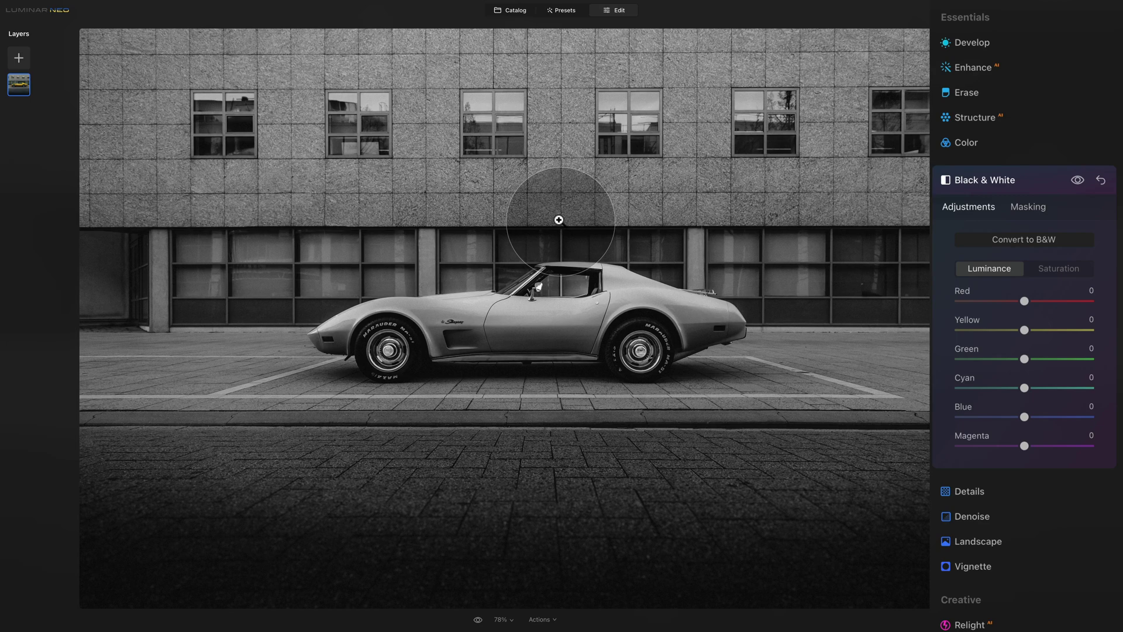
click(1024, 207)
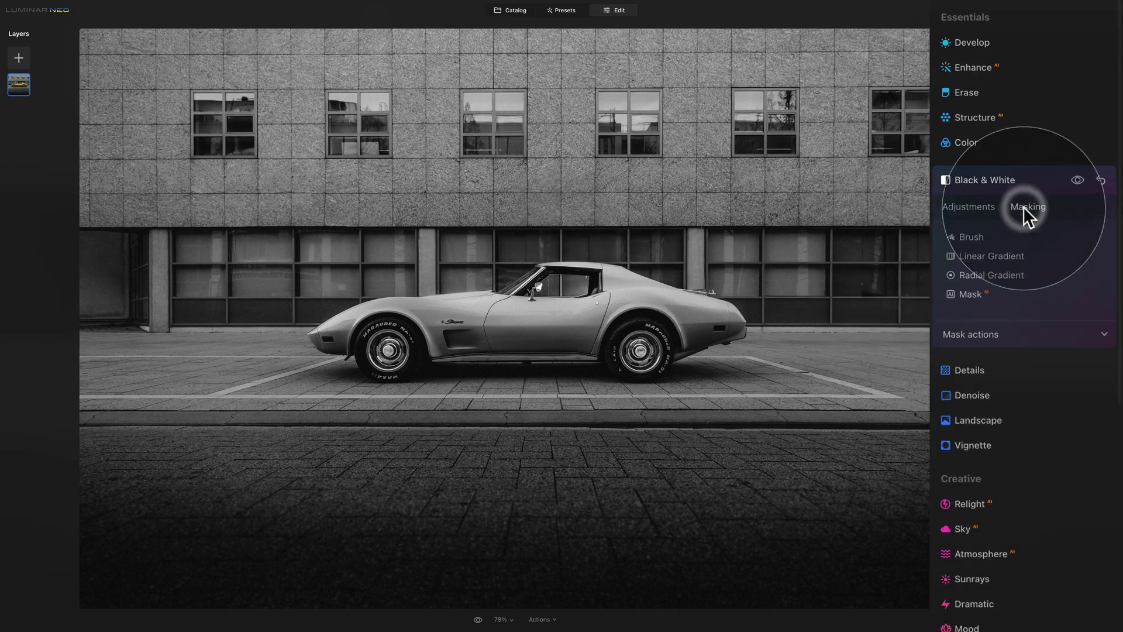
click(975, 295)
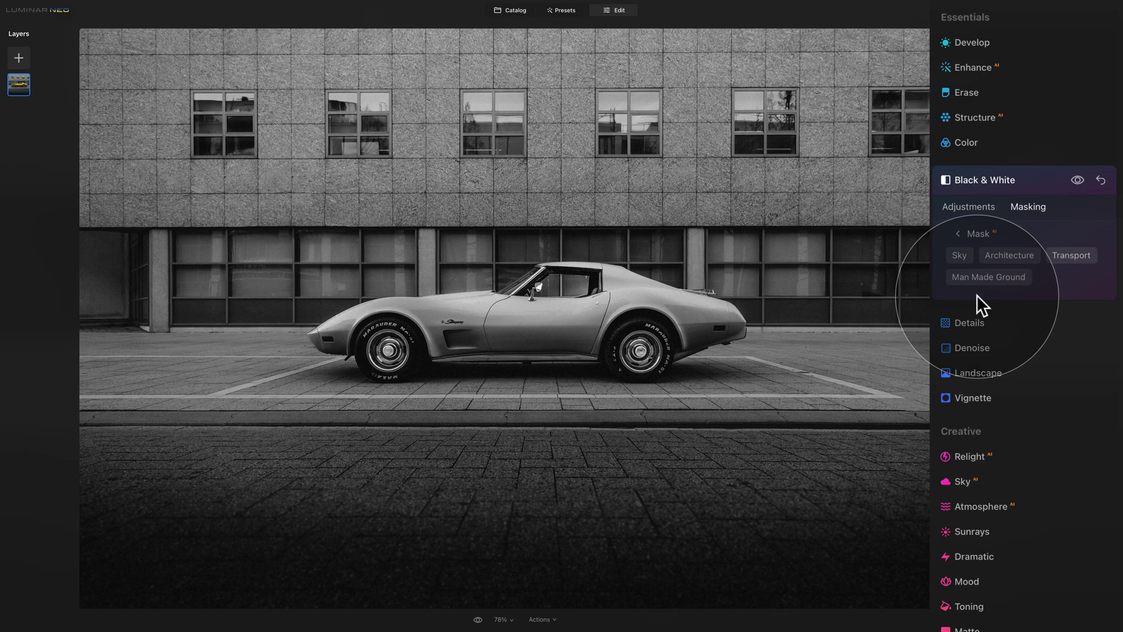
click(1075, 255)
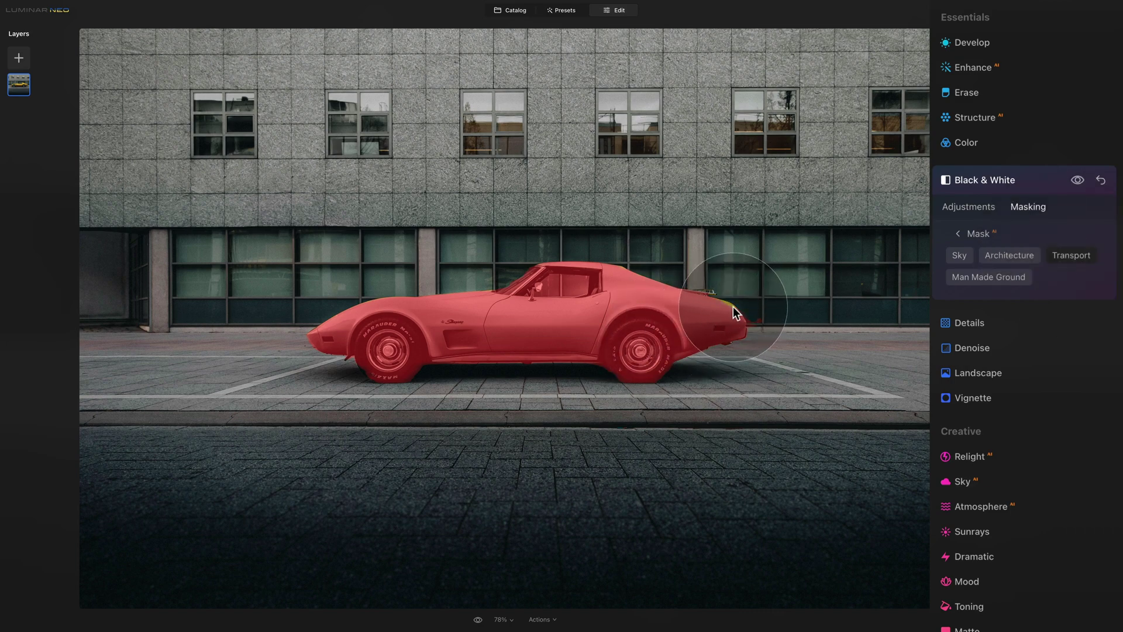
Invert the Black & White mask so the yellow car stays in colour
click(958, 232)
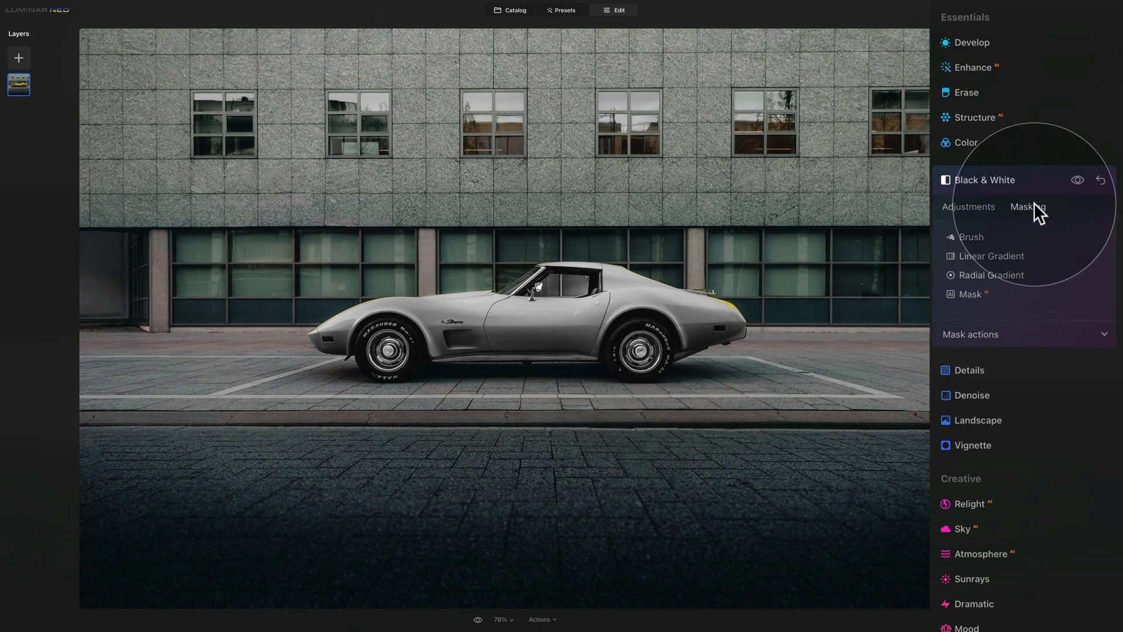
click(990, 335)
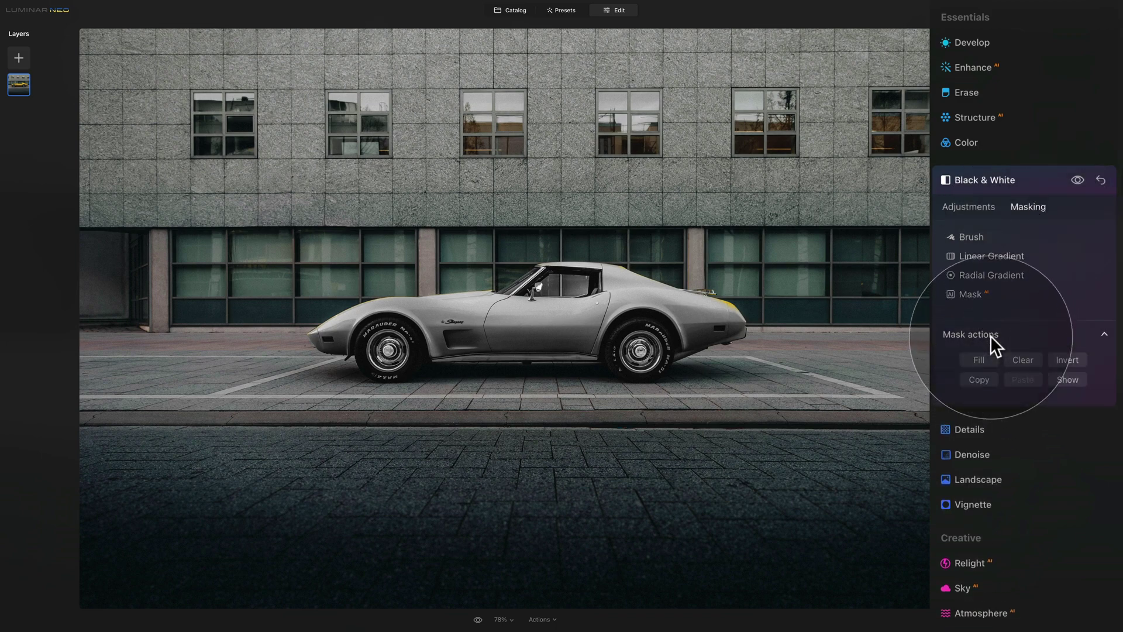
click(1079, 359)
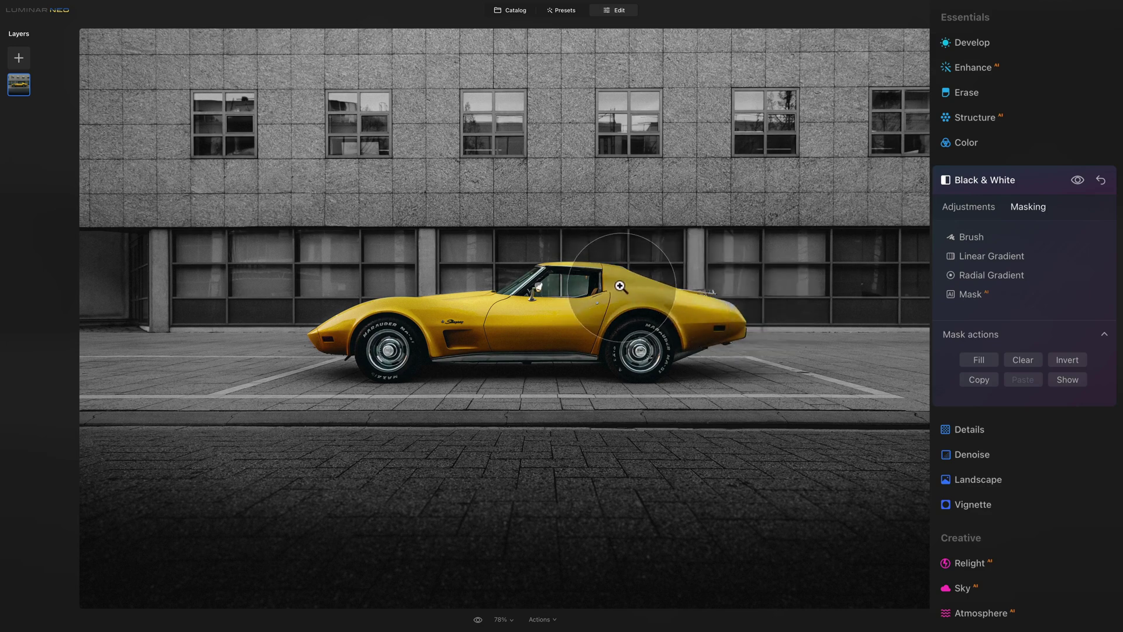
Show the mask overlay and set the paint brush to Size 120, Softness 15, Strength 100
click(1075, 381)
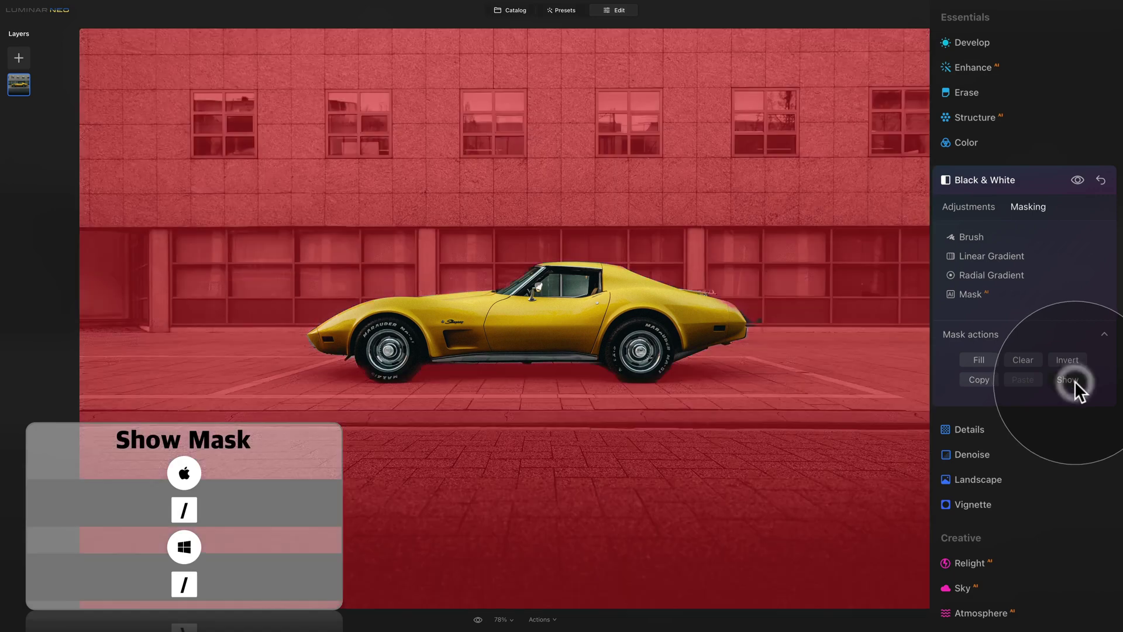
click(960, 236)
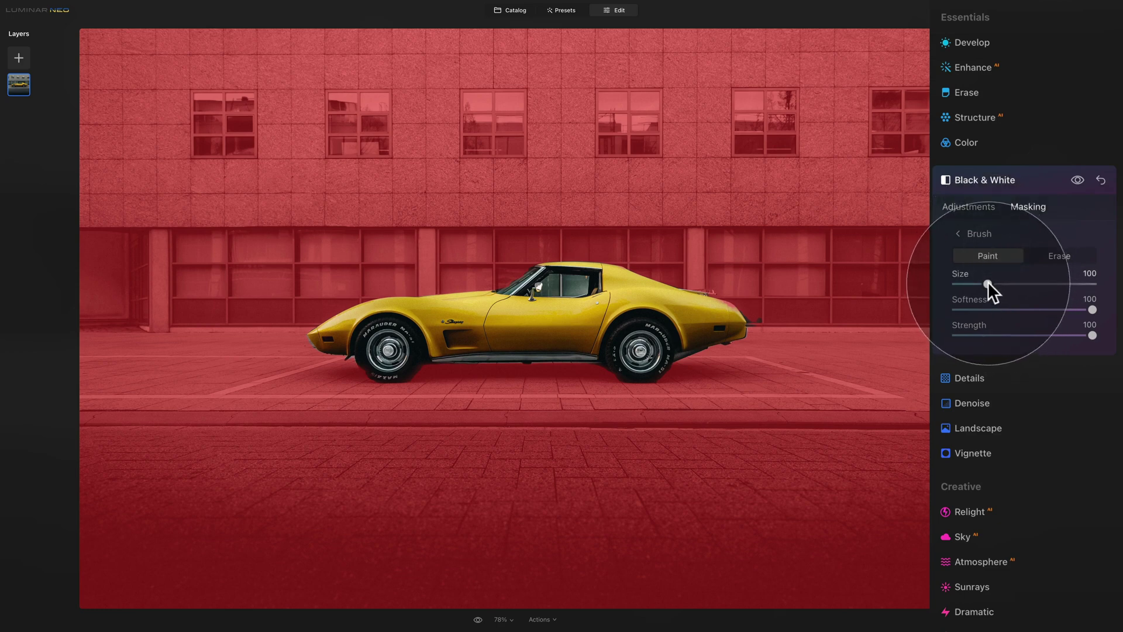
drag(987, 282, 994, 285)
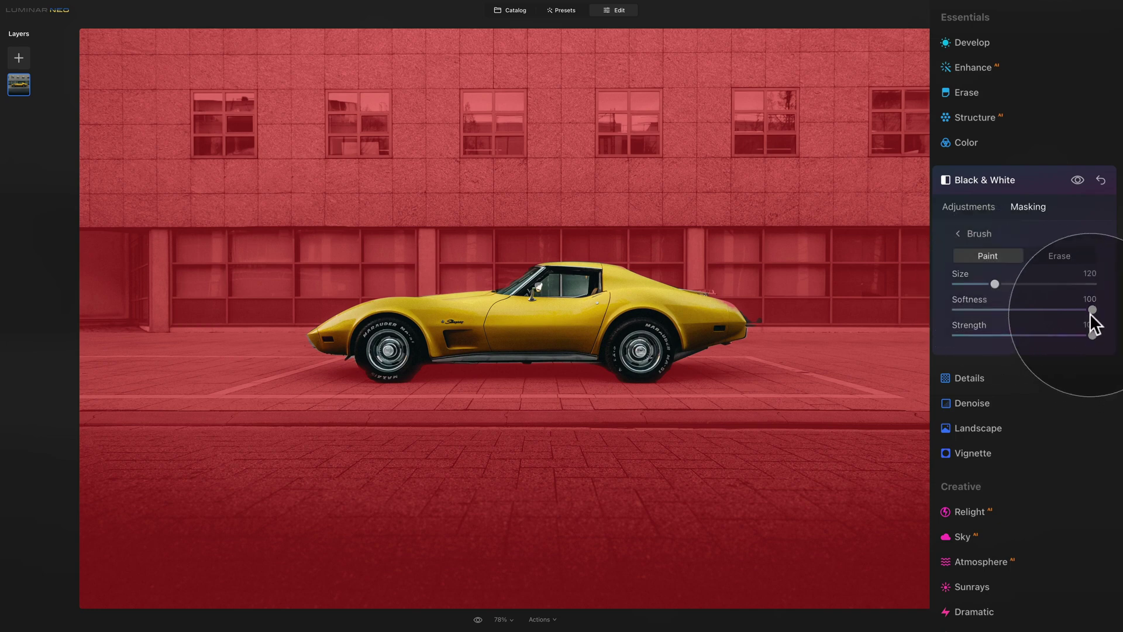
drag(1092, 310, 968, 312)
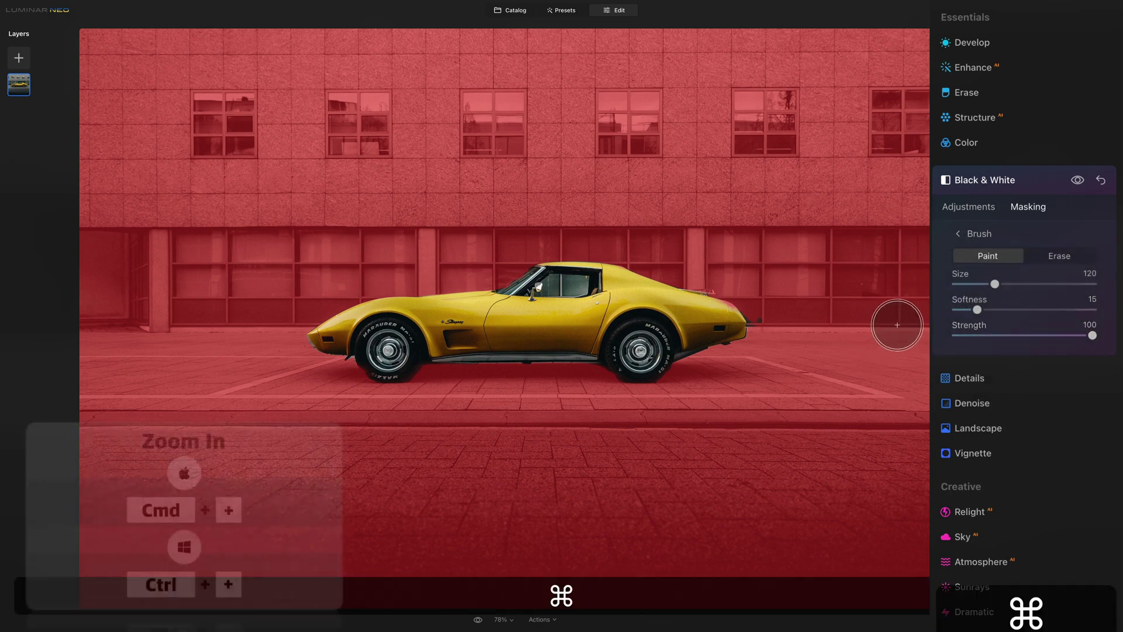
Zoom in on the yellow car's rear fender and paint mask over part of it
key(super+equal)
key(super+equal)
key(super+equal)
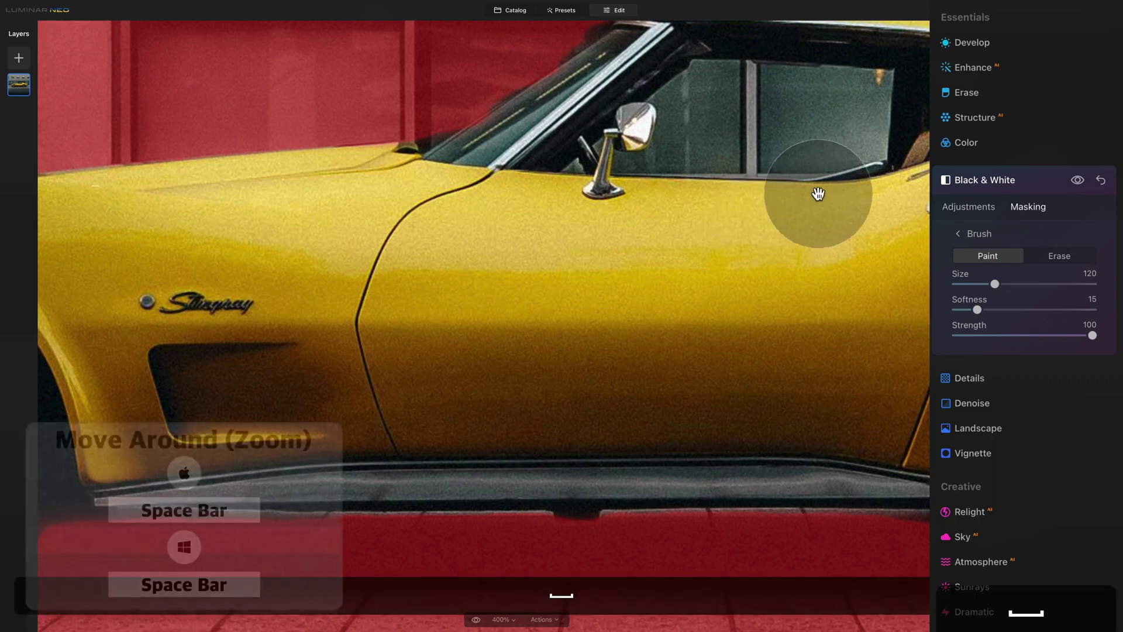
drag(827, 188, 573, 284)
mouse_move(843, 211)
mouse_down()
mouse_move(626, 318)
mouse_move(484, 281)
mouse_move(650, 350)
mouse_up()
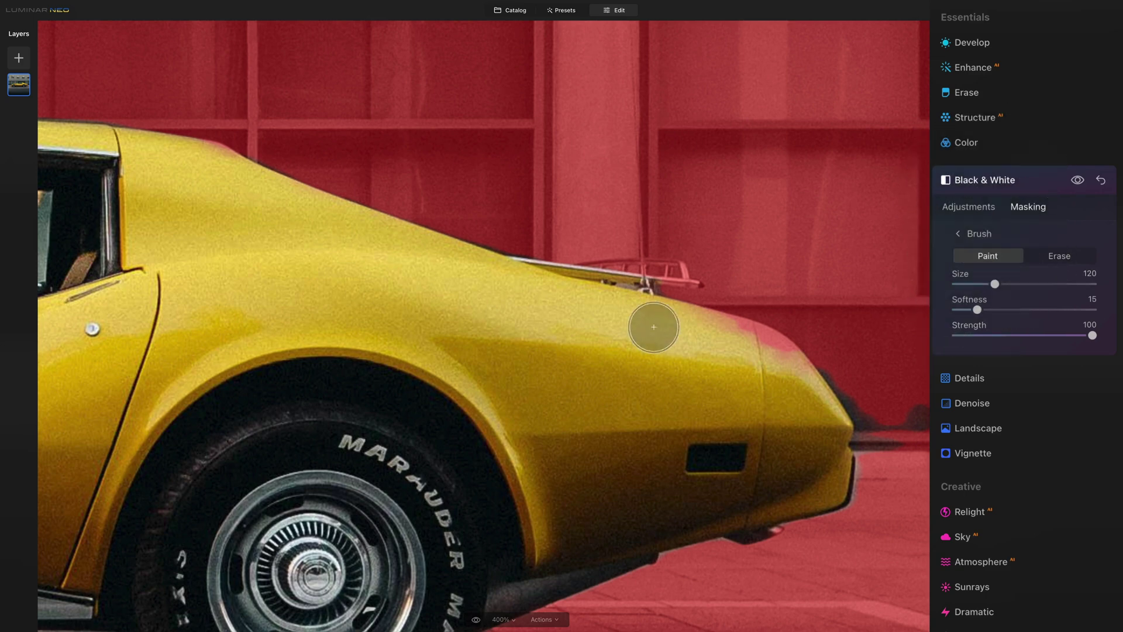
mouse_move(629, 323)
mouse_down()
mouse_move(561, 276)
mouse_move(595, 283)
mouse_up()
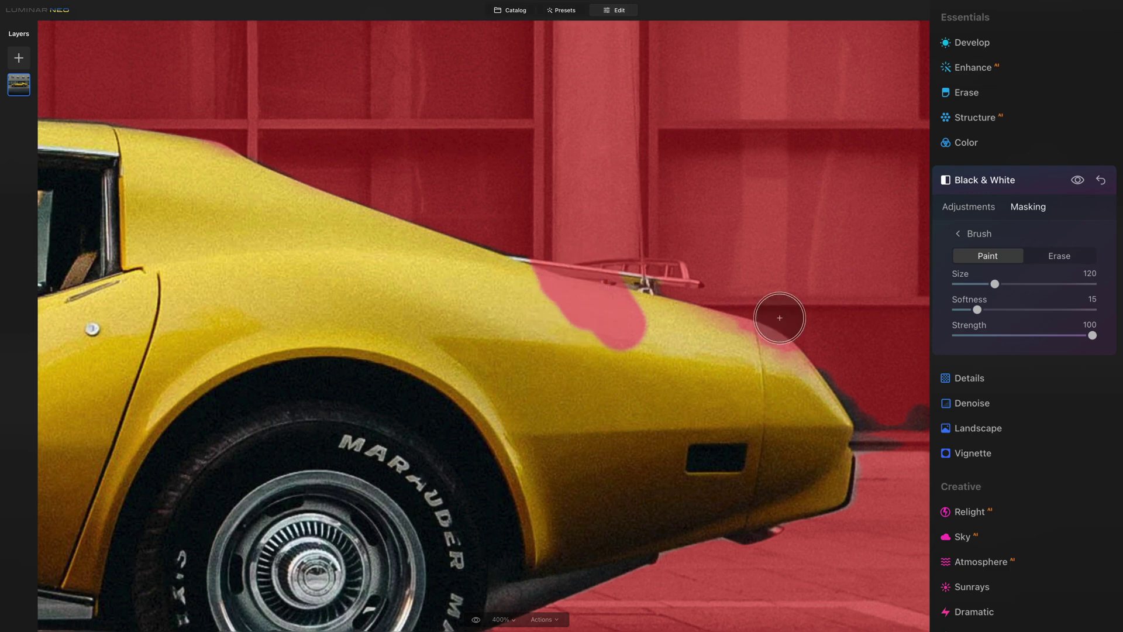
Switch the brush to Erase and remove the stray mask patch from the fender
click(1059, 255)
mouse_move(579, 320)
mouse_down()
mouse_move(632, 346)
mouse_move(554, 327)
mouse_move(625, 348)
mouse_move(587, 329)
mouse_move(627, 337)
mouse_move(589, 322)
mouse_move(638, 343)
mouse_up()
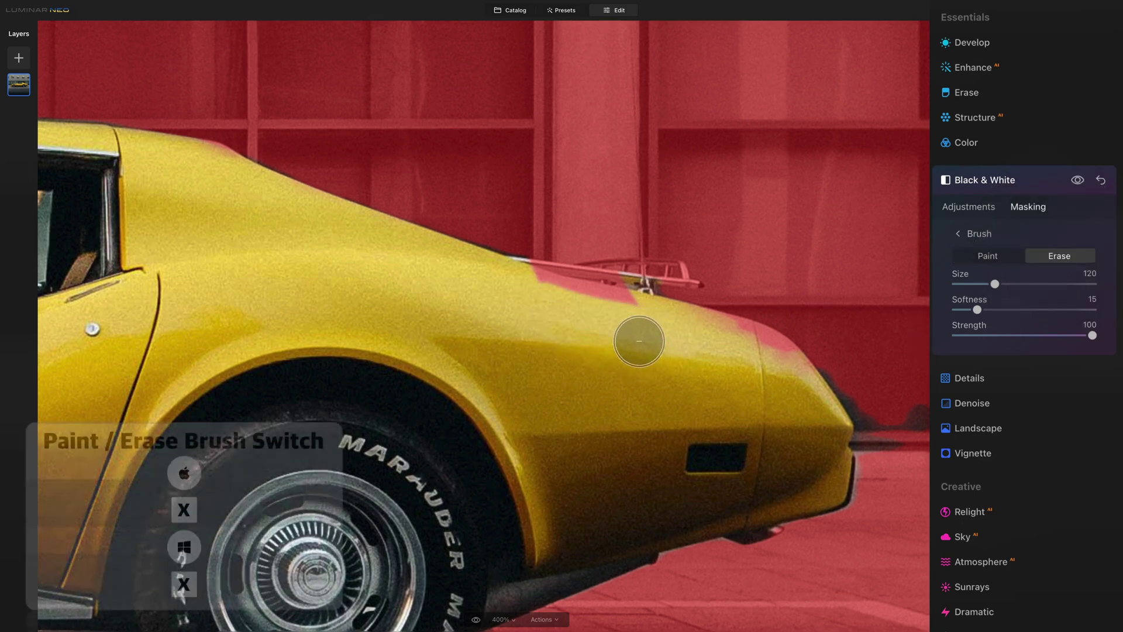
key(x)
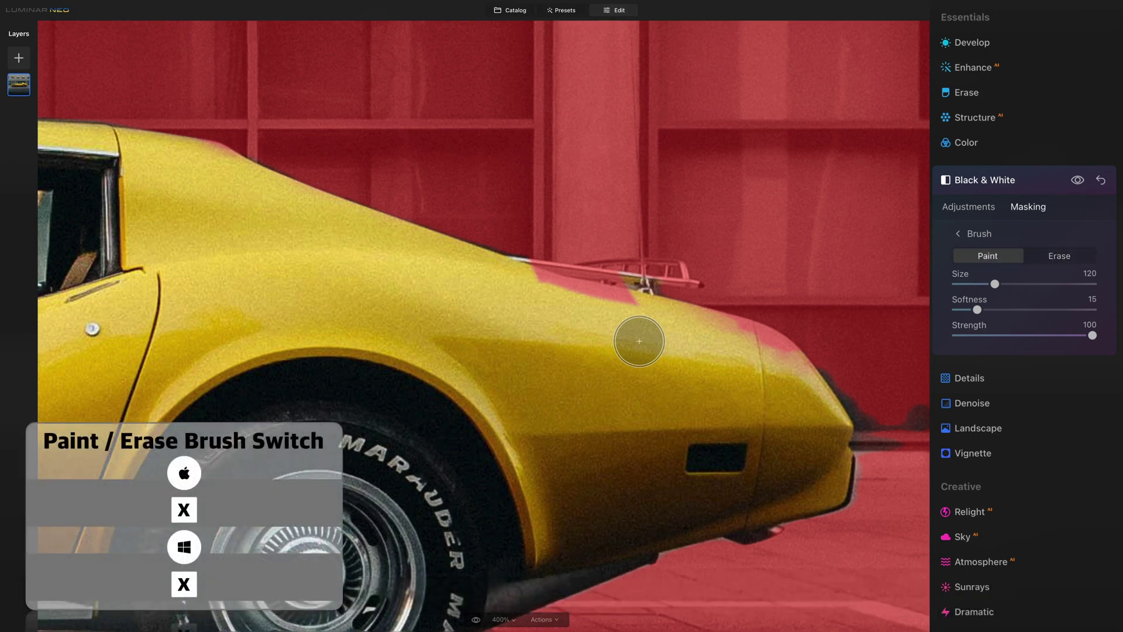
key(x)
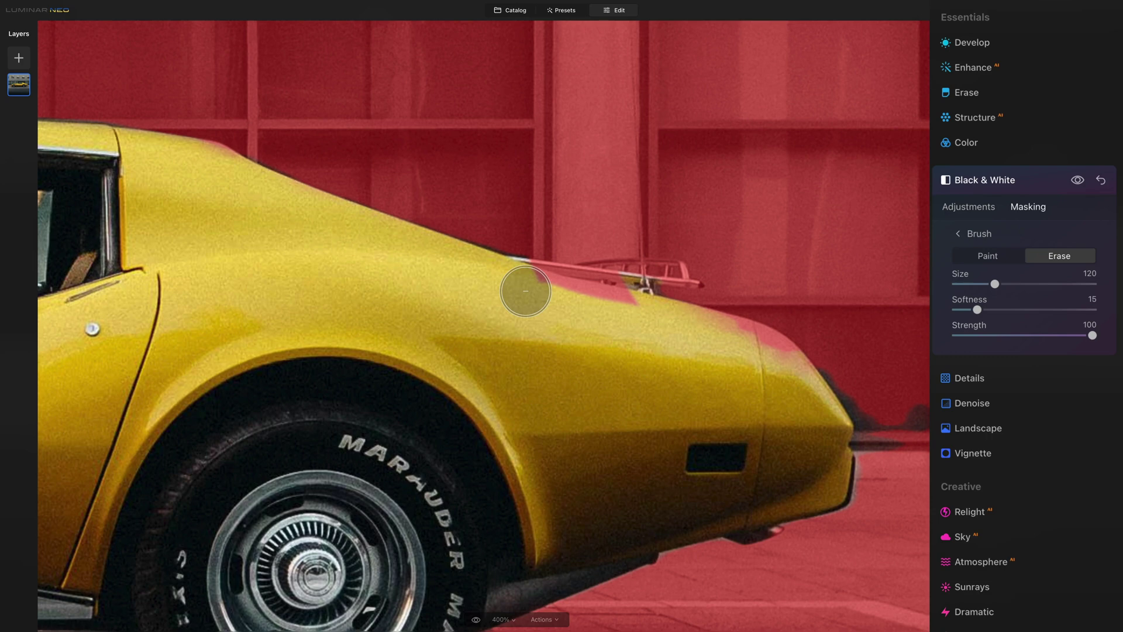
Shrink the brush to 72 and erase the mask fringe along the fender in straight lines
key(bracketleft)
key(bracketleft)
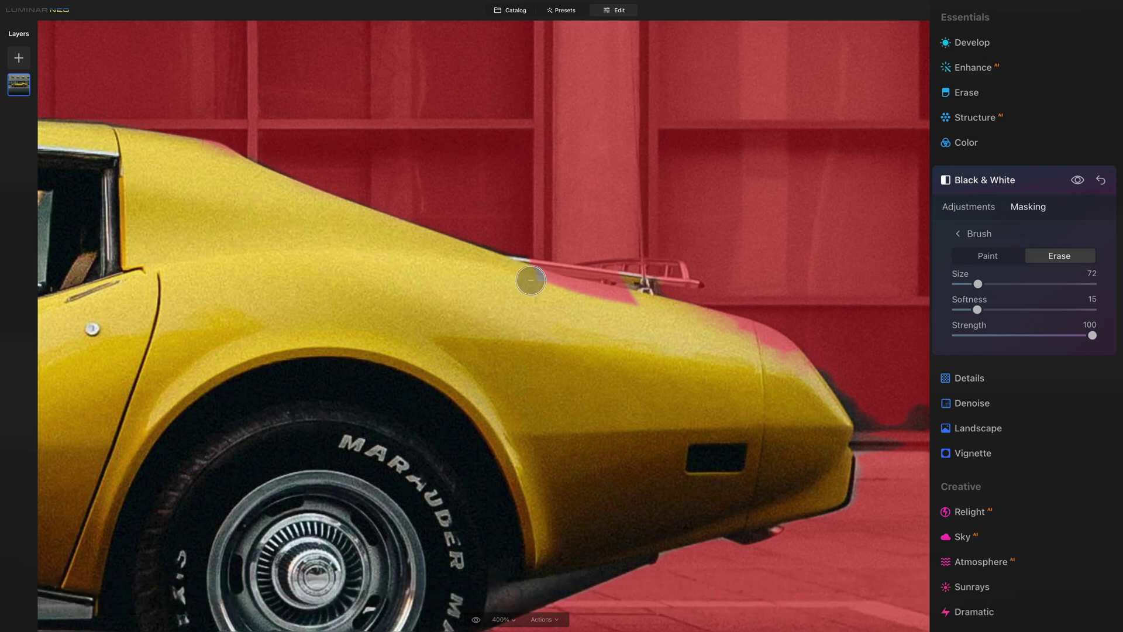
key(shift)
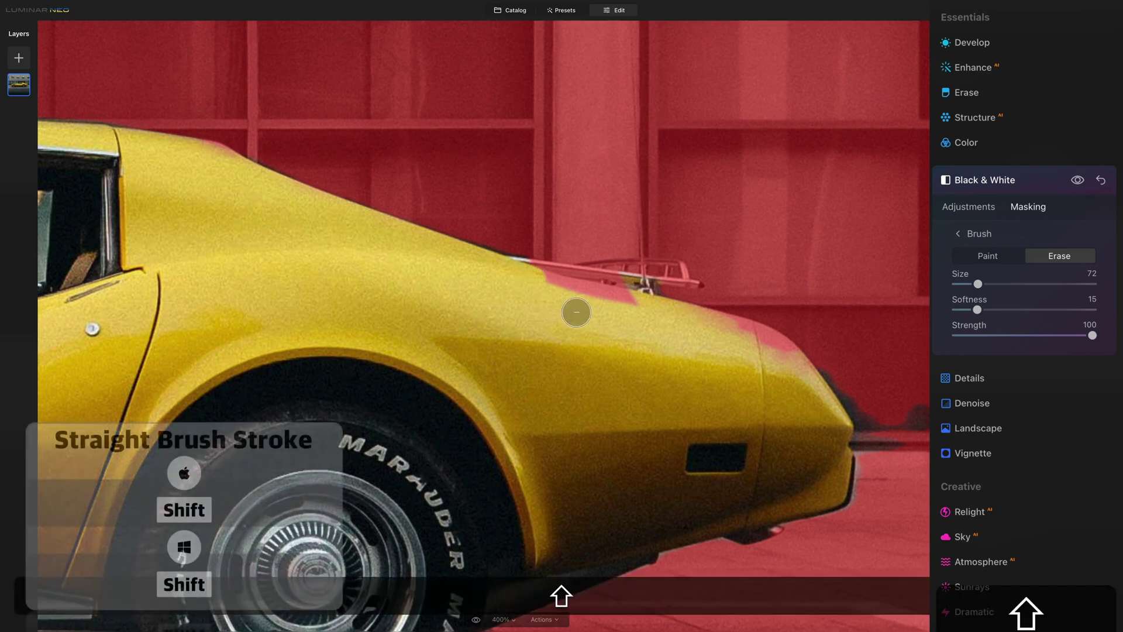
shift+click(628, 305)
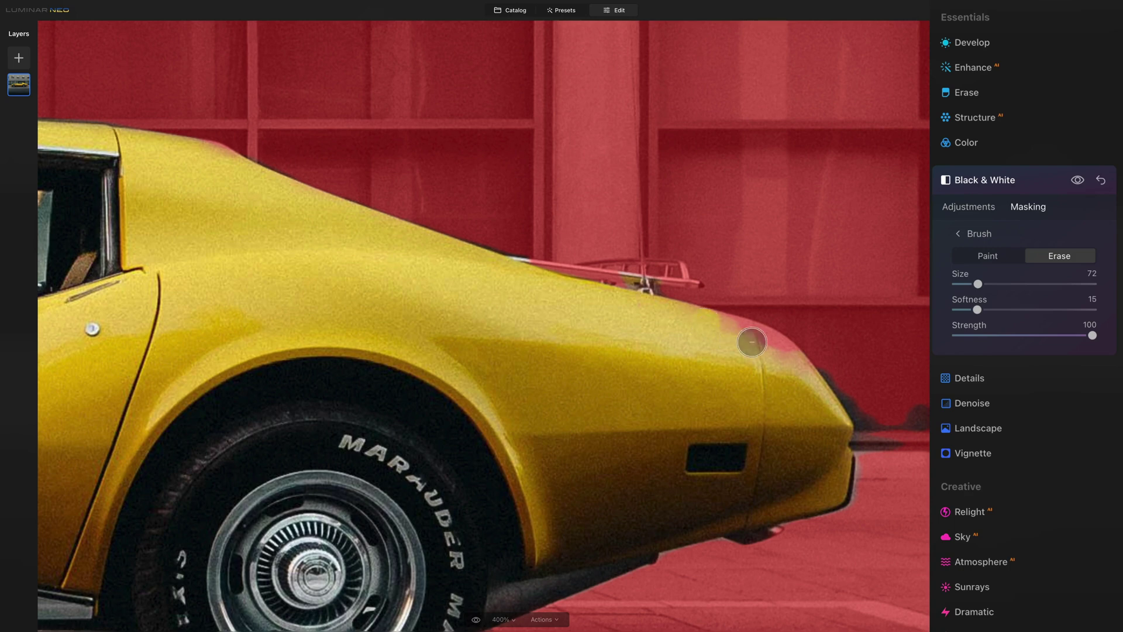
shift+click(761, 340)
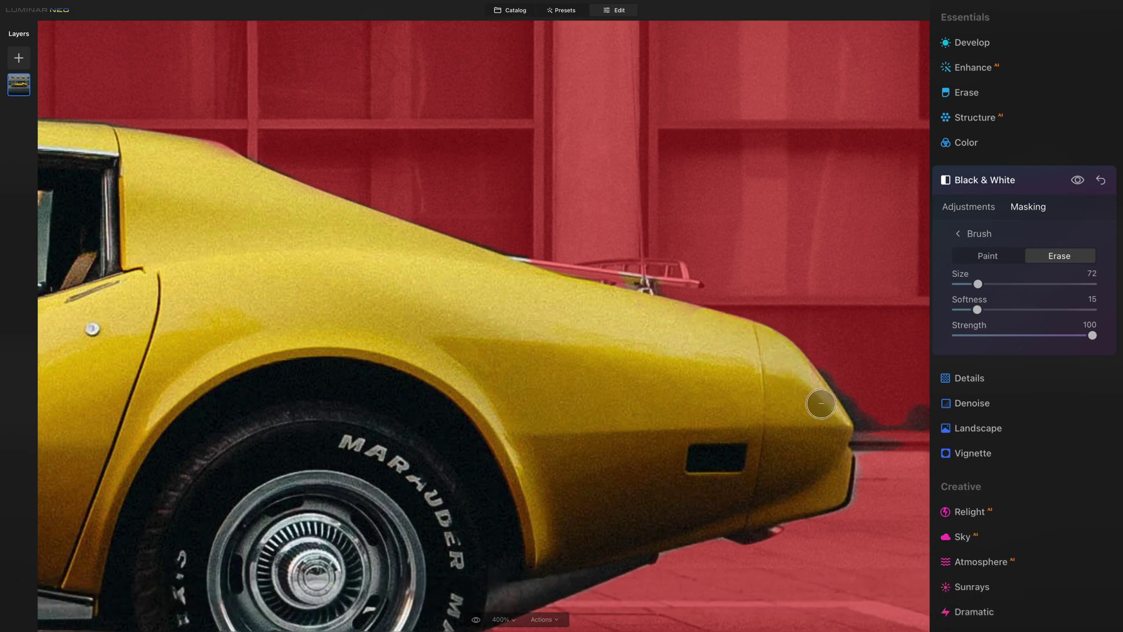
Mask the dark shadows behind the car's tail with a straight edge along the bumper
drag(842, 426, 637, 414)
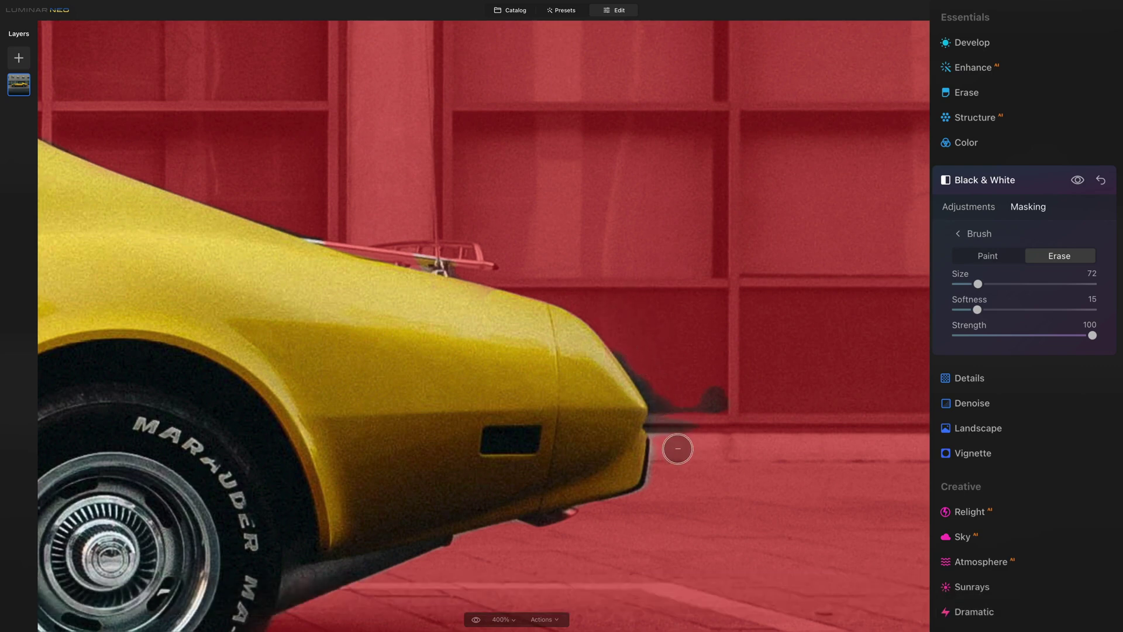
key(x)
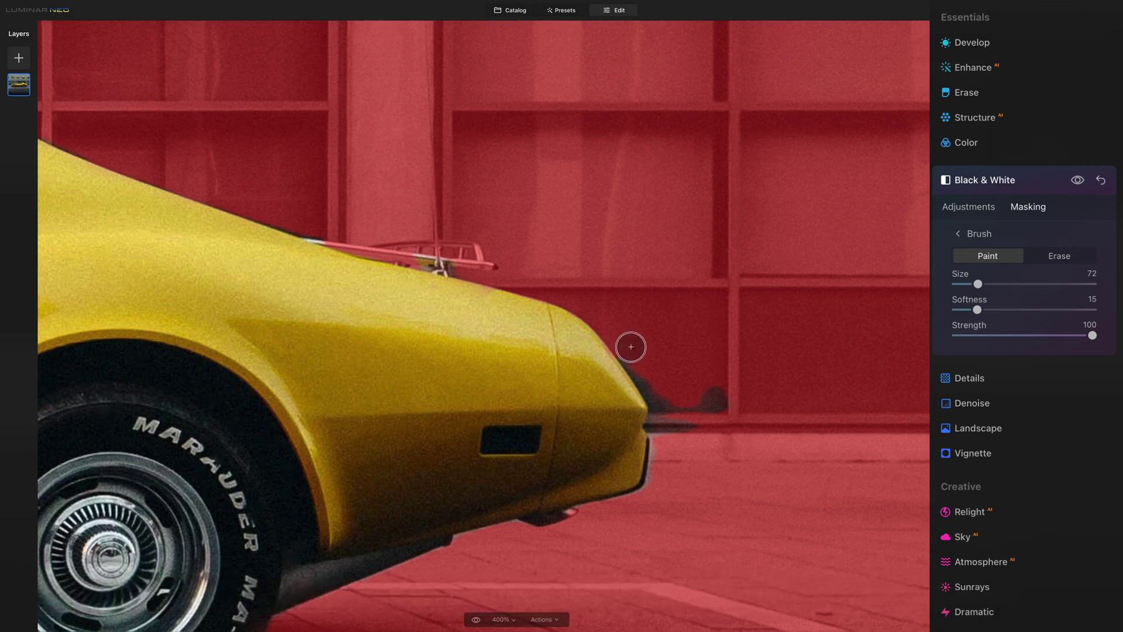
key(shift)
mouse_move(660, 397)
mouse_down()
mouse_move(671, 428)
mouse_move(665, 377)
mouse_move(701, 353)
mouse_move(735, 372)
mouse_move(692, 429)
mouse_move(671, 402)
mouse_up()
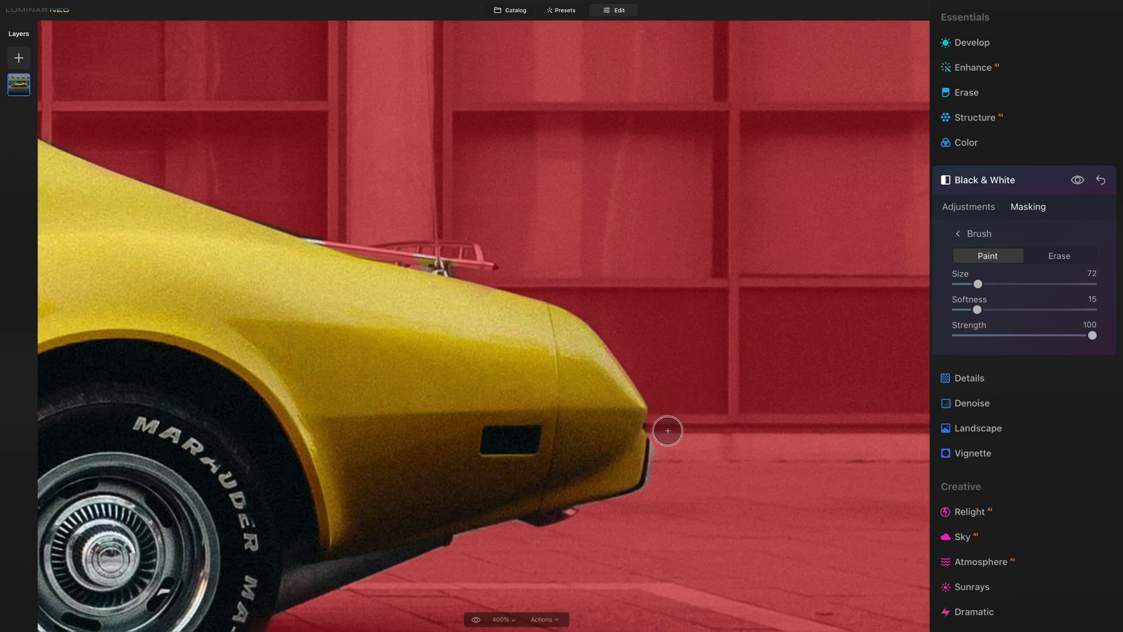
key(shift)
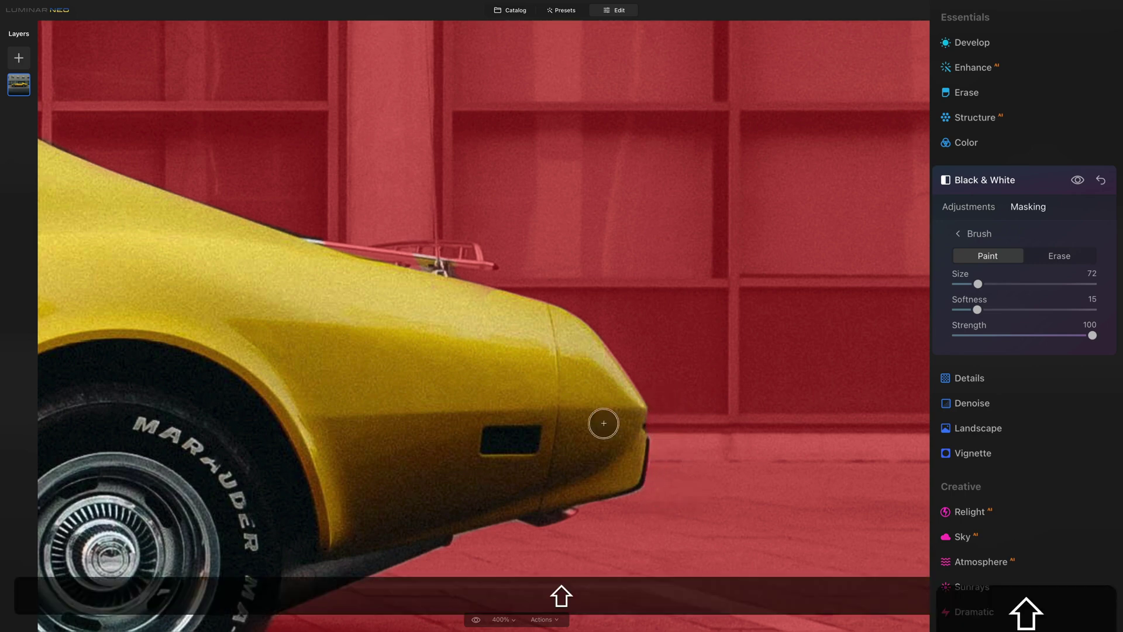
key(space)
mouse_move(378, 345)
mouse_down()
mouse_move(433, 261)
mouse_move(506, 317)
mouse_move(655, 396)
mouse_up()
key(x)
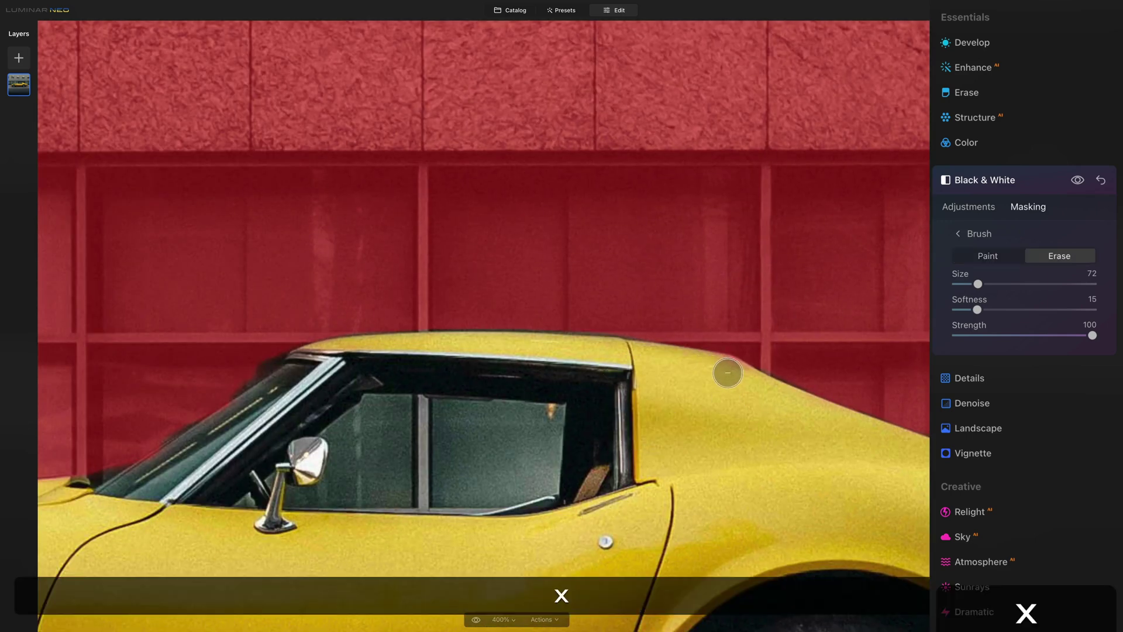
key(x)
key(x)
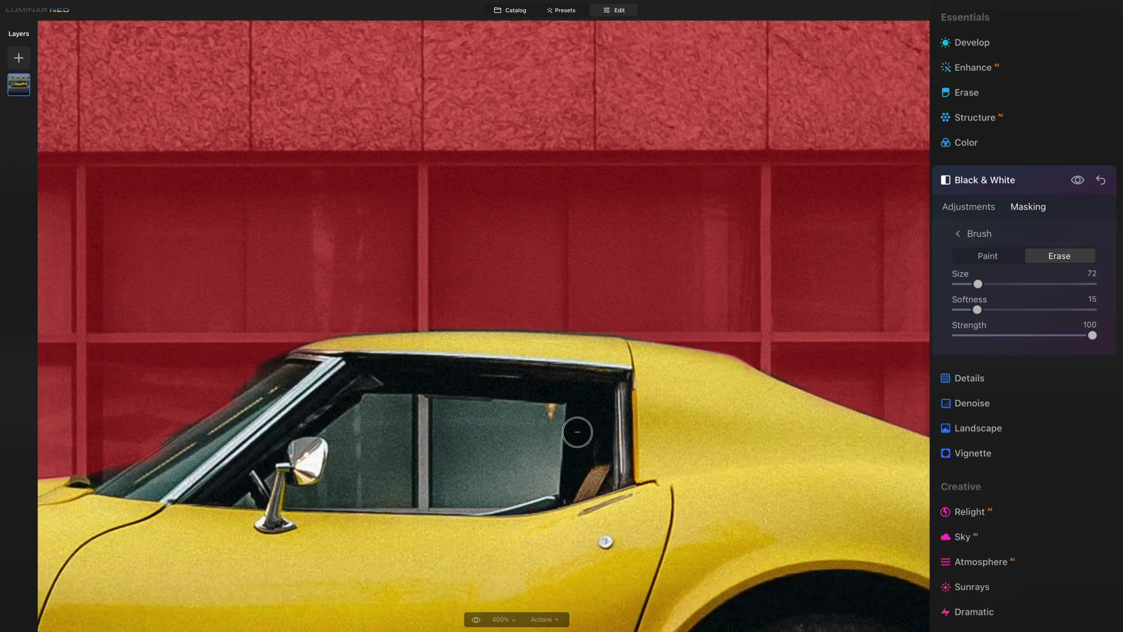
Shrink the brush to 48 and paint straight mask edges along the windshield and nose
key(space)
drag(513, 356, 817, 358)
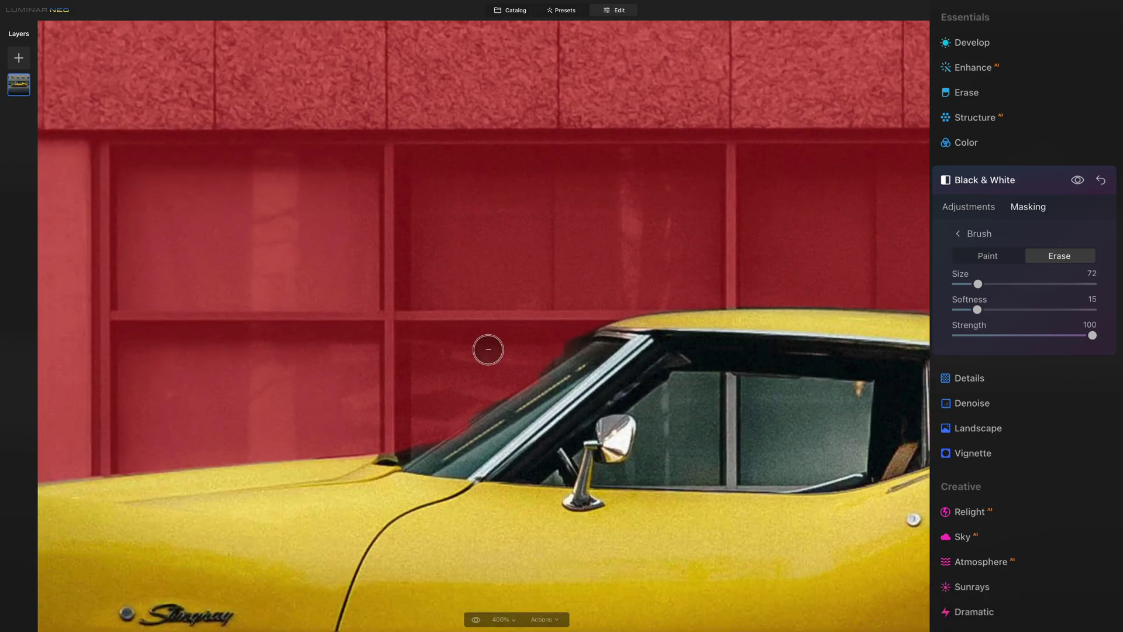
key(x)
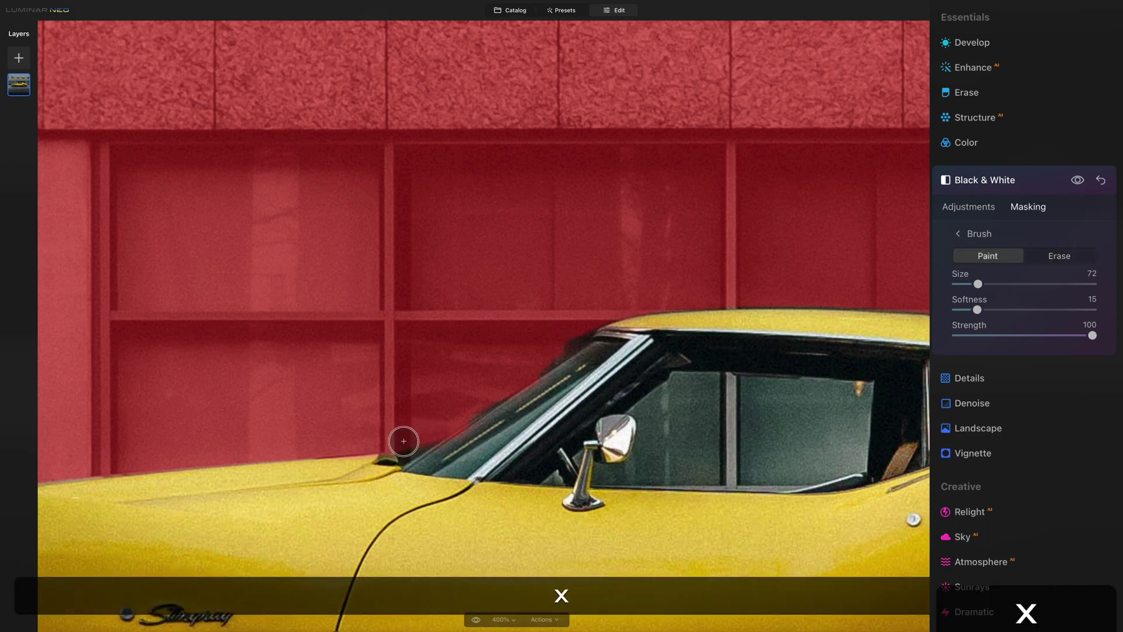
key(bracketleft)
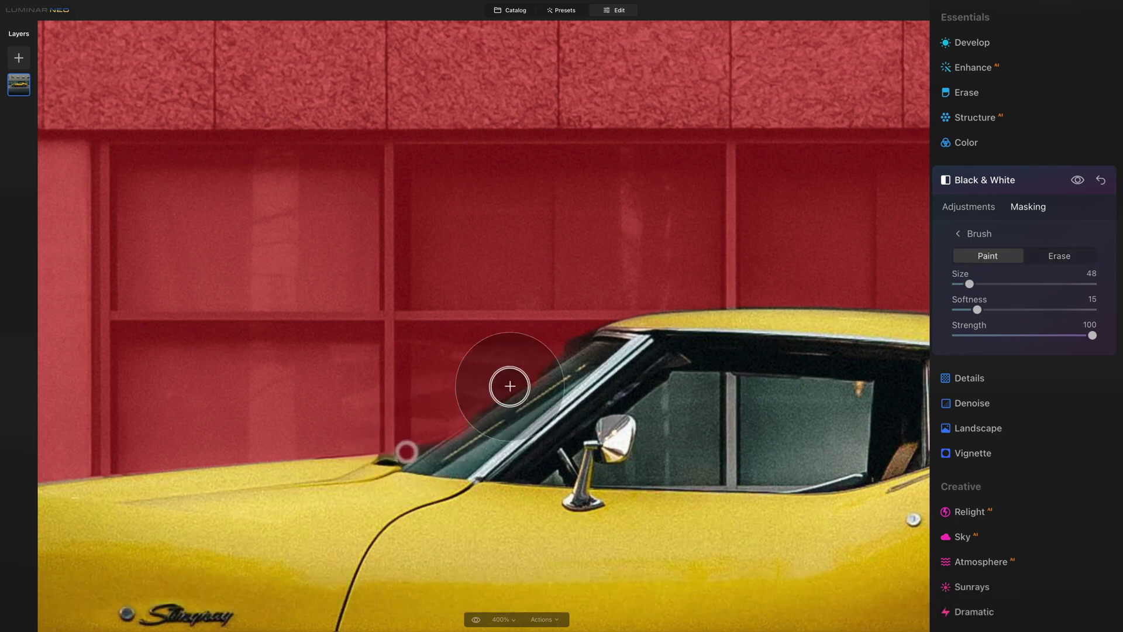
key(shift)
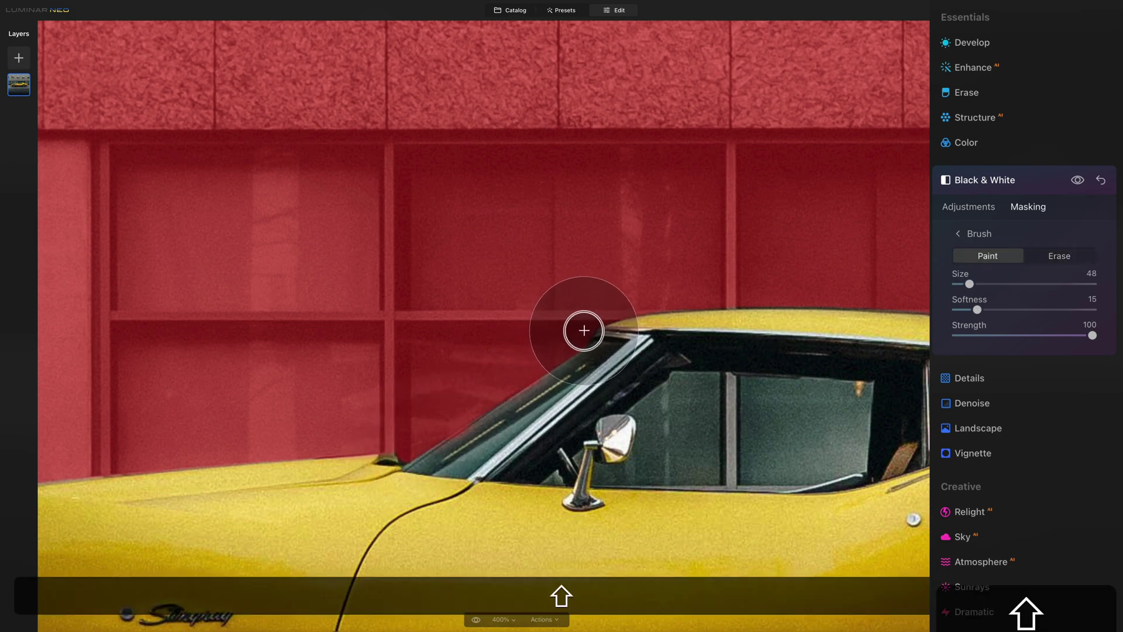
key(space)
mouse_move(506, 359)
mouse_down()
mouse_move(322, 443)
mouse_move(534, 418)
mouse_move(363, 446)
mouse_move(462, 391)
mouse_up()
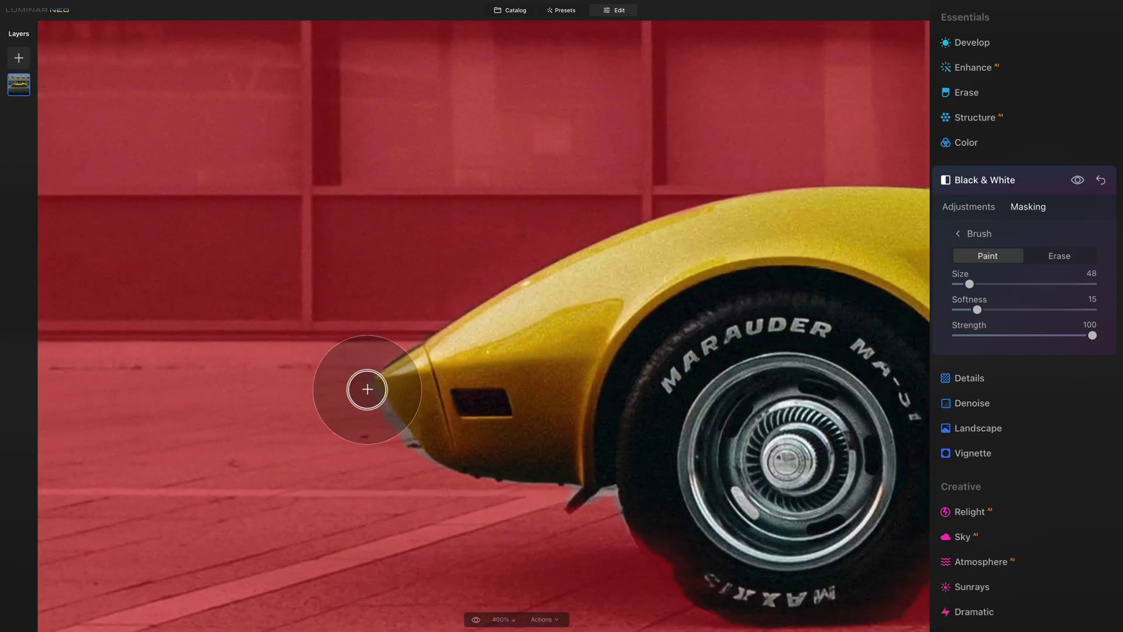
key(shift)
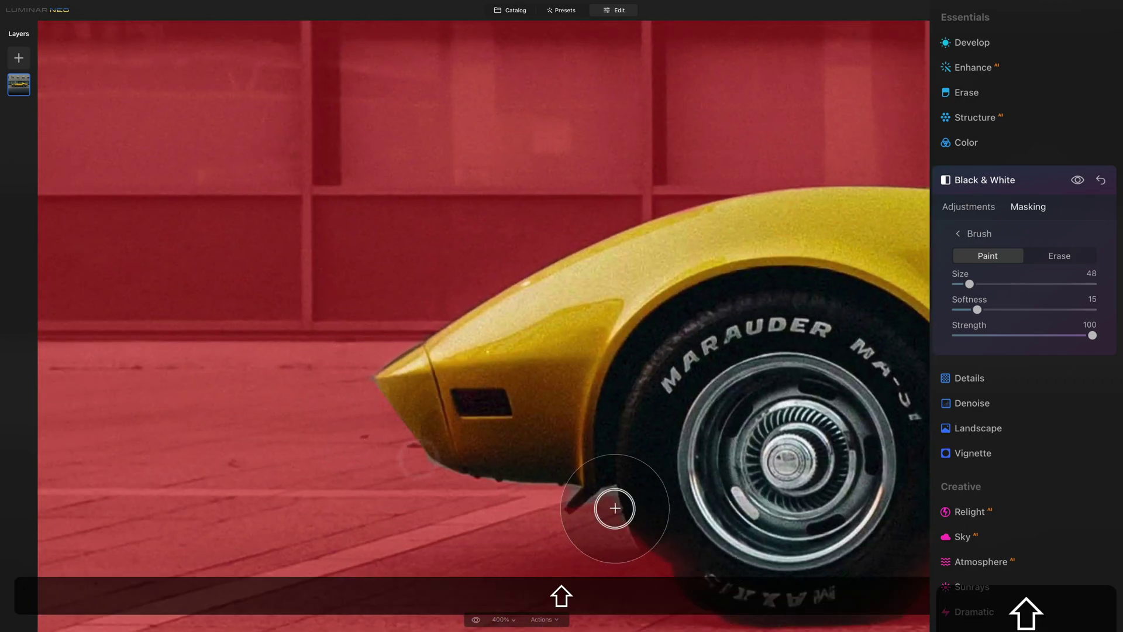
Hide the mask overlay, fit the image to the screen, and compare with the original
click(985, 233)
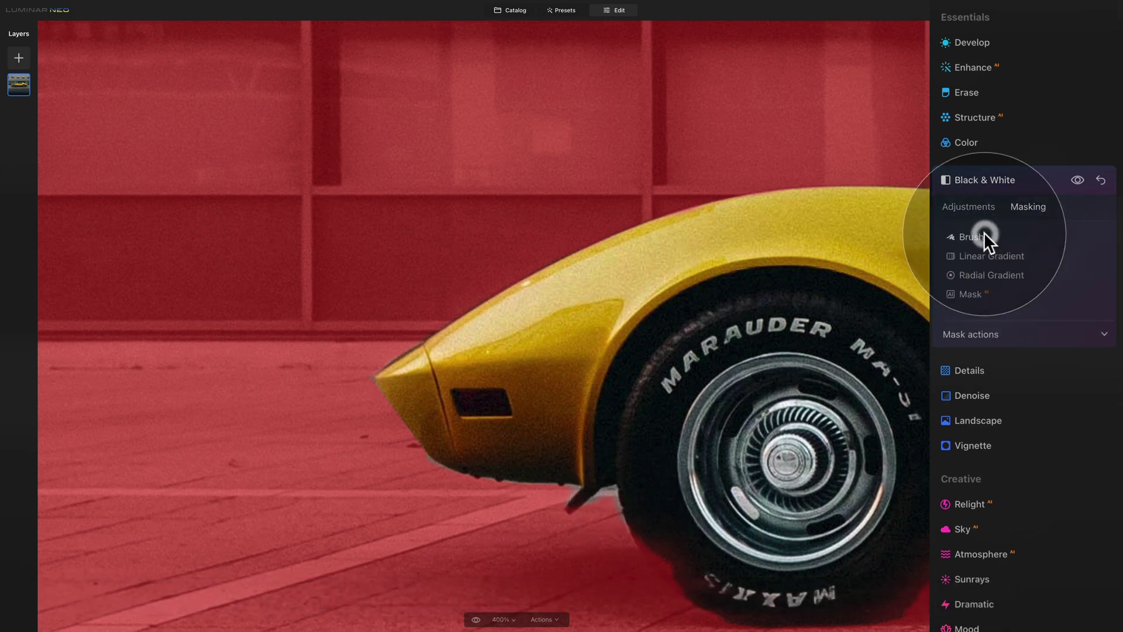
click(1010, 338)
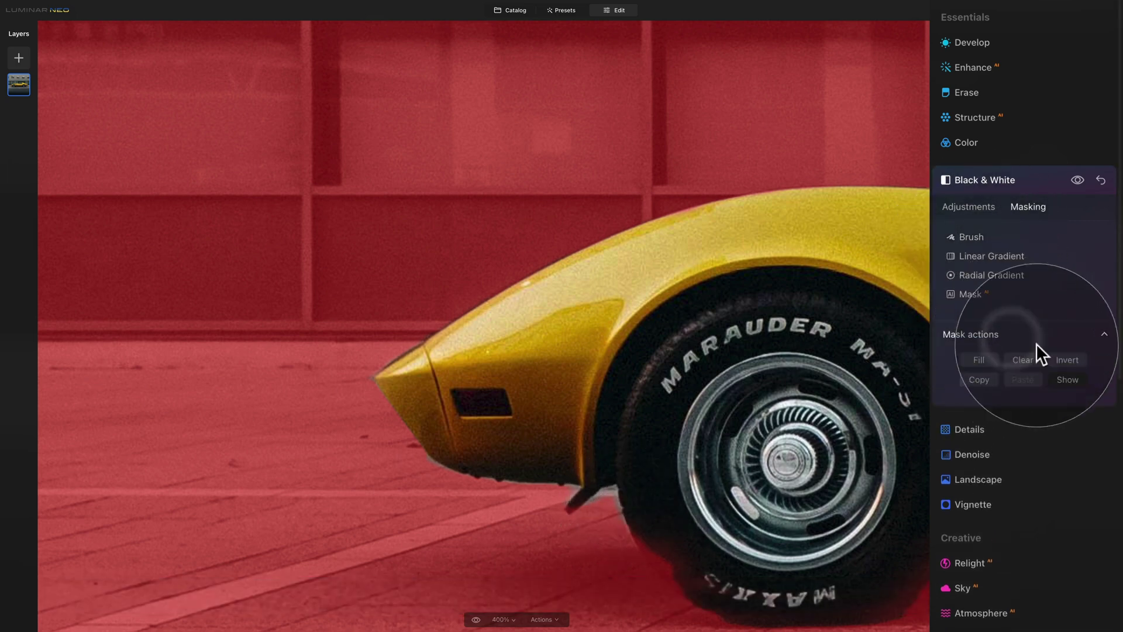
click(1062, 379)
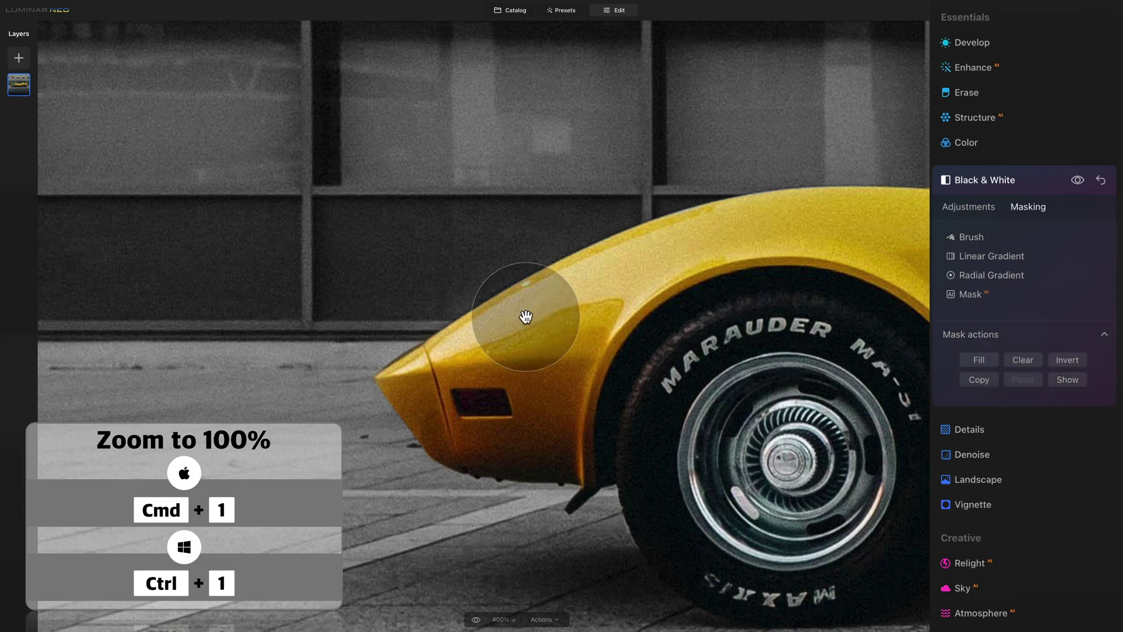
key(ctrl+1)
key(ctrl+0)
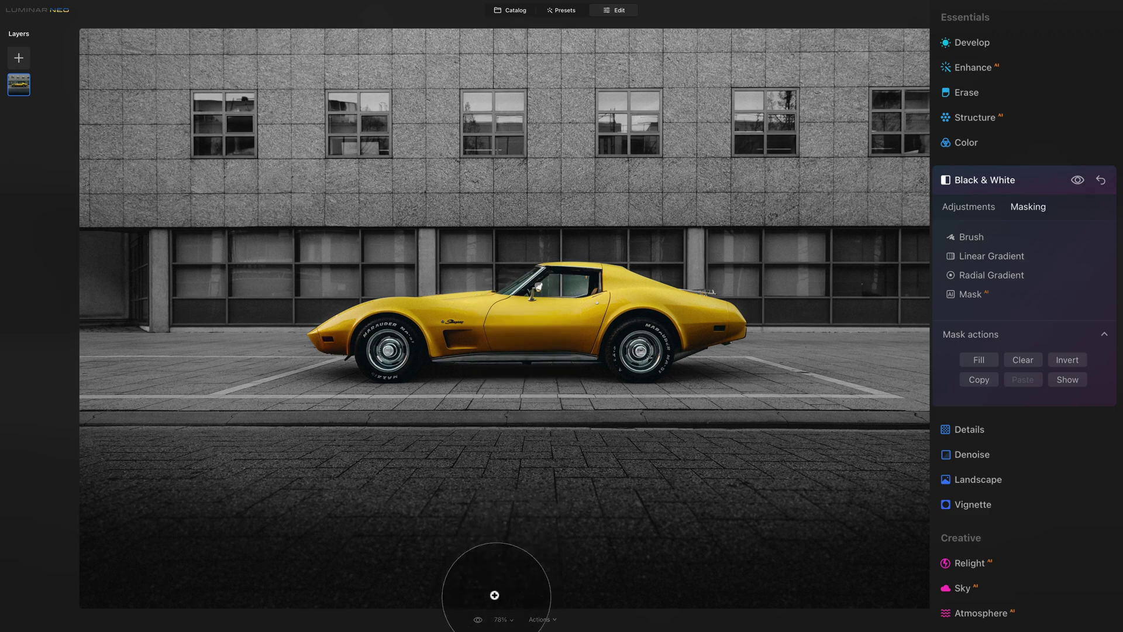
click(478, 620)
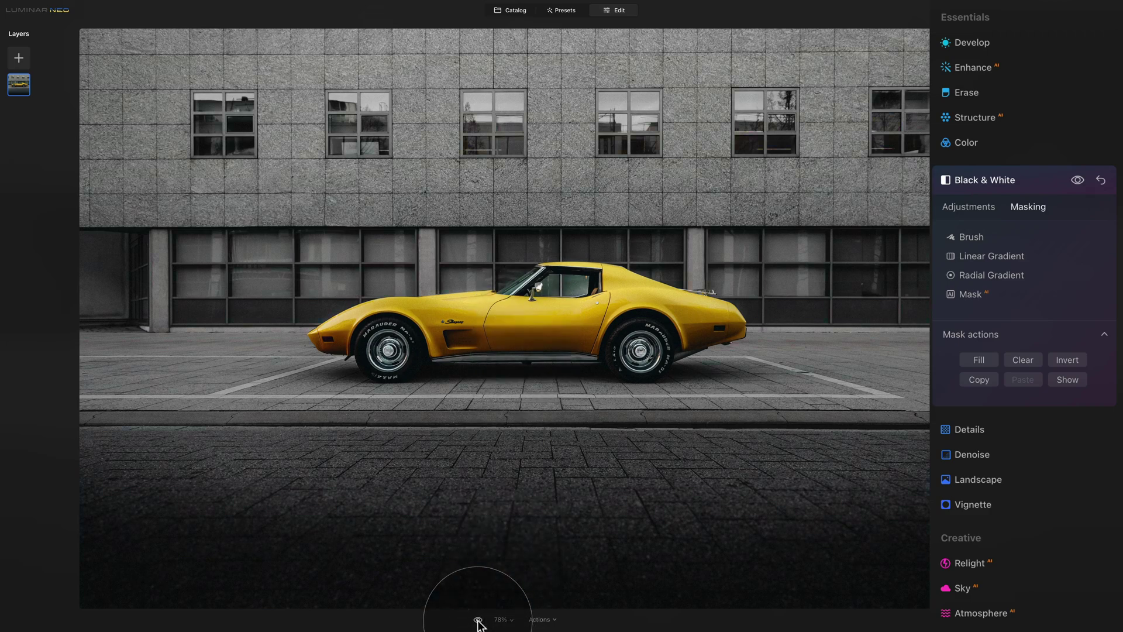